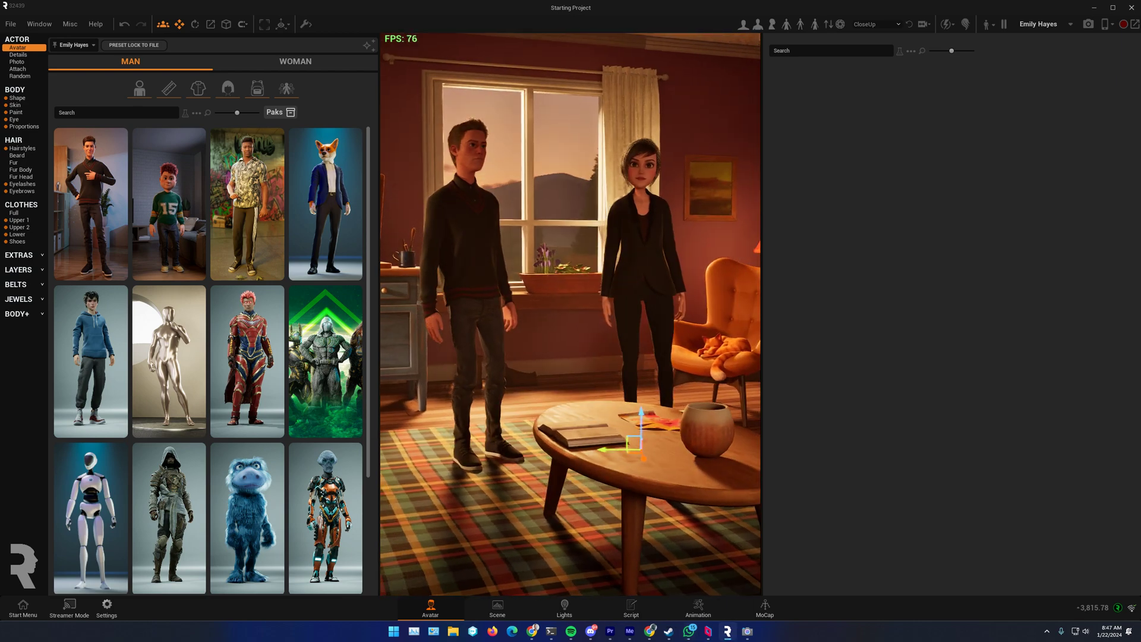
Open the MetaHuman Cartoon collection among the male avatar presets, represented by the man in the floral shirt
scroll(304, 385, "down", 3)
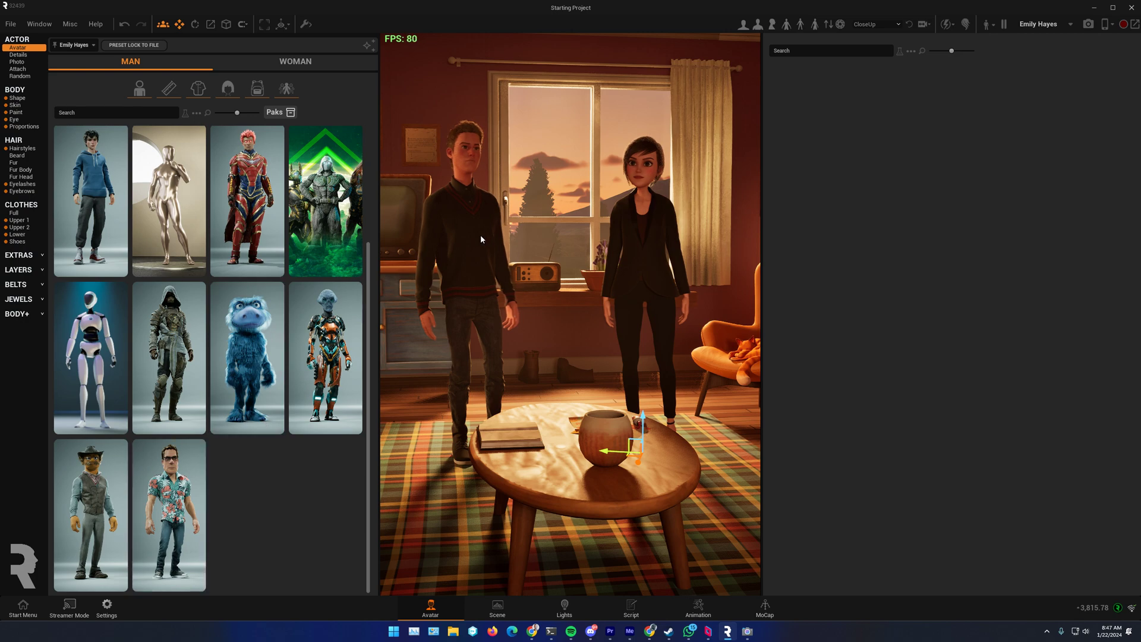
scroll(483, 238, "up", 5)
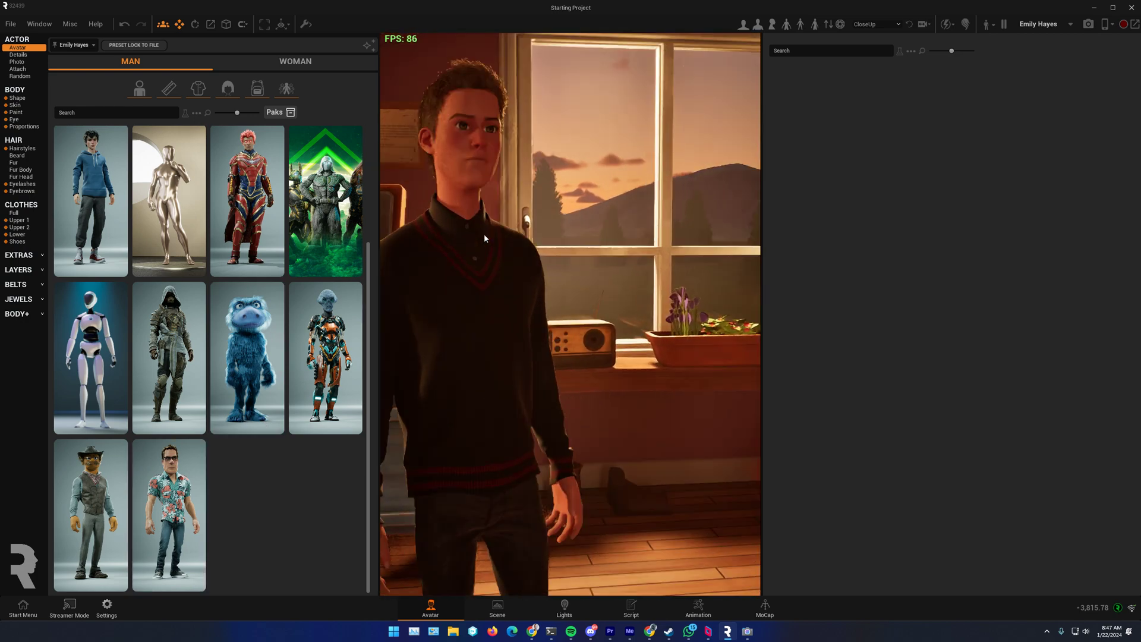
scroll(475, 405, "down", 3)
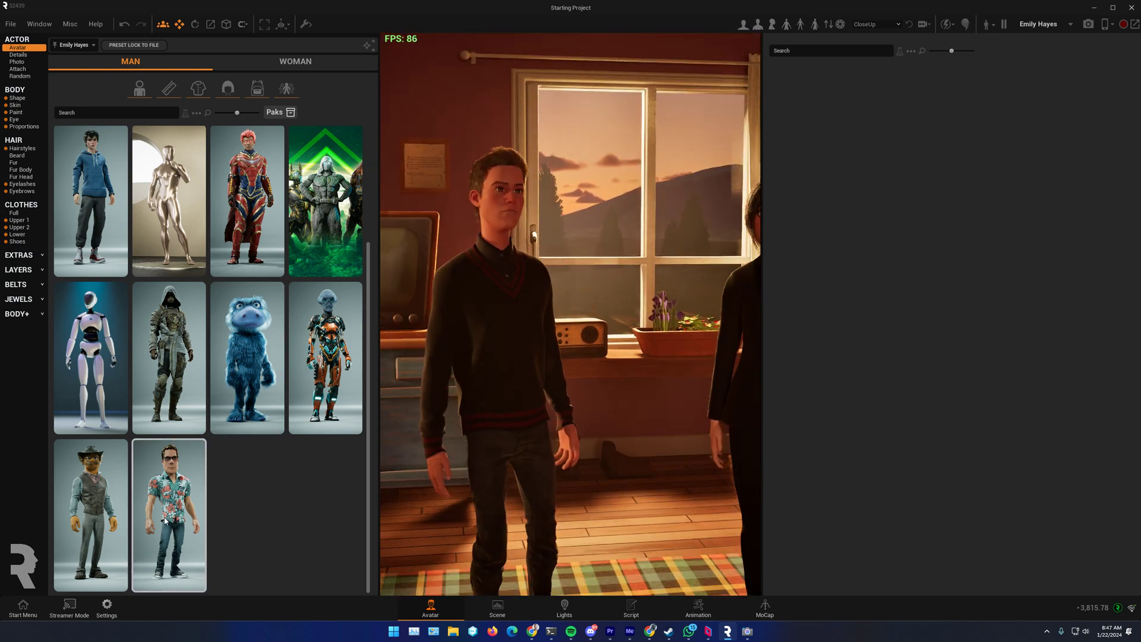
left_click(165, 520)
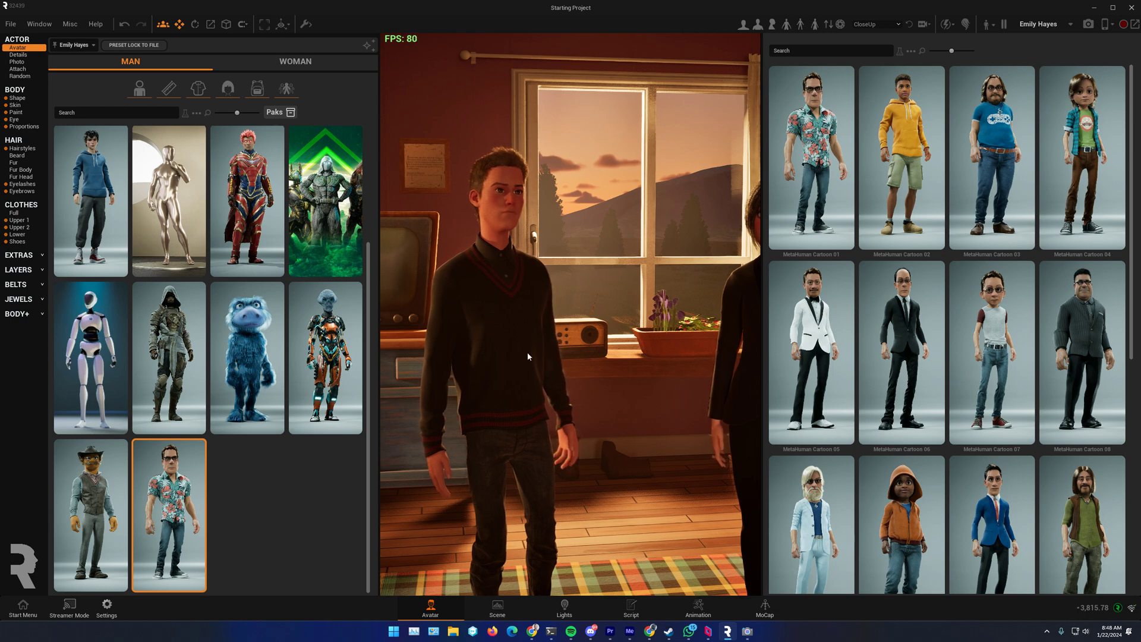
scroll(493, 341, "down", 5)
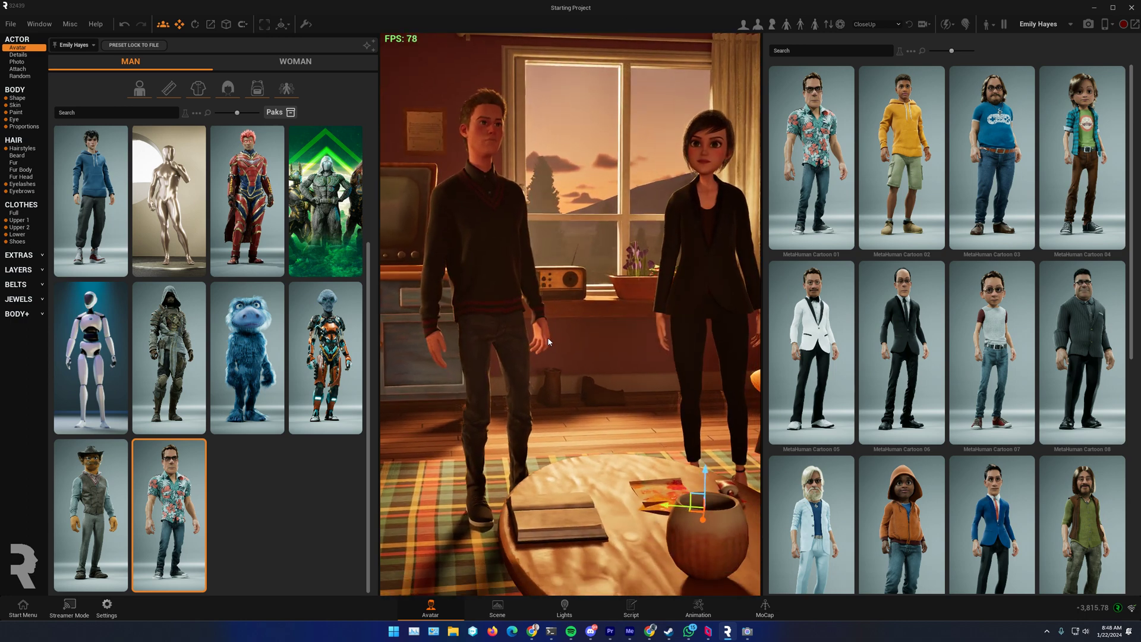
scroll(549, 333, "down", 2)
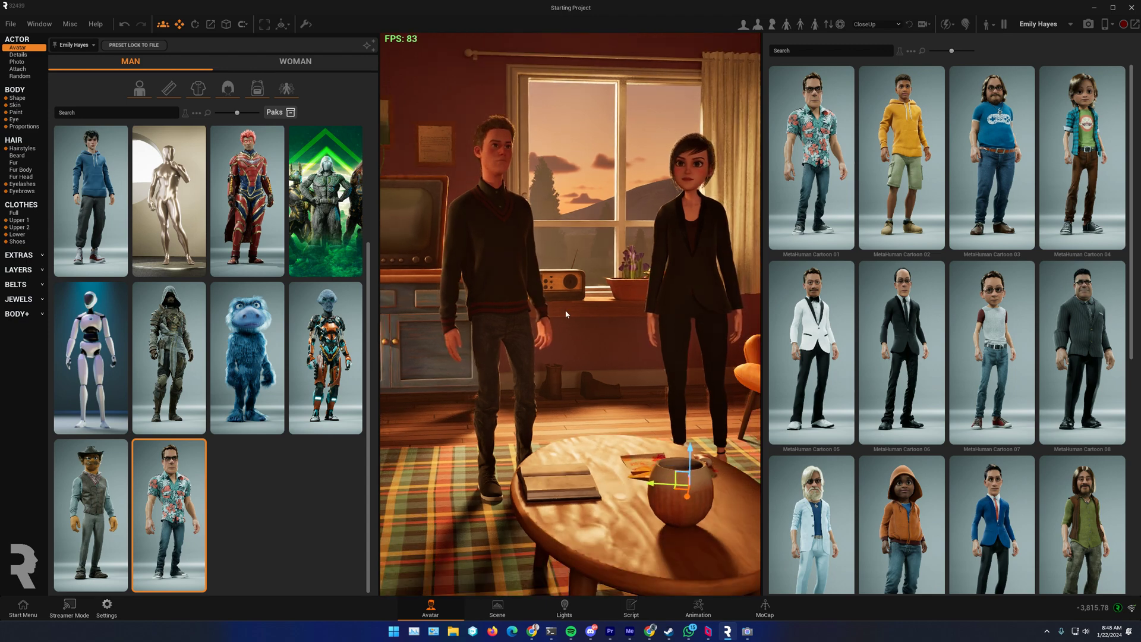
Replace the male actor with the MetaHuman Cartoon 12 avatar and the female actor with MetaHuman Cartoon 08
left_click(494, 256)
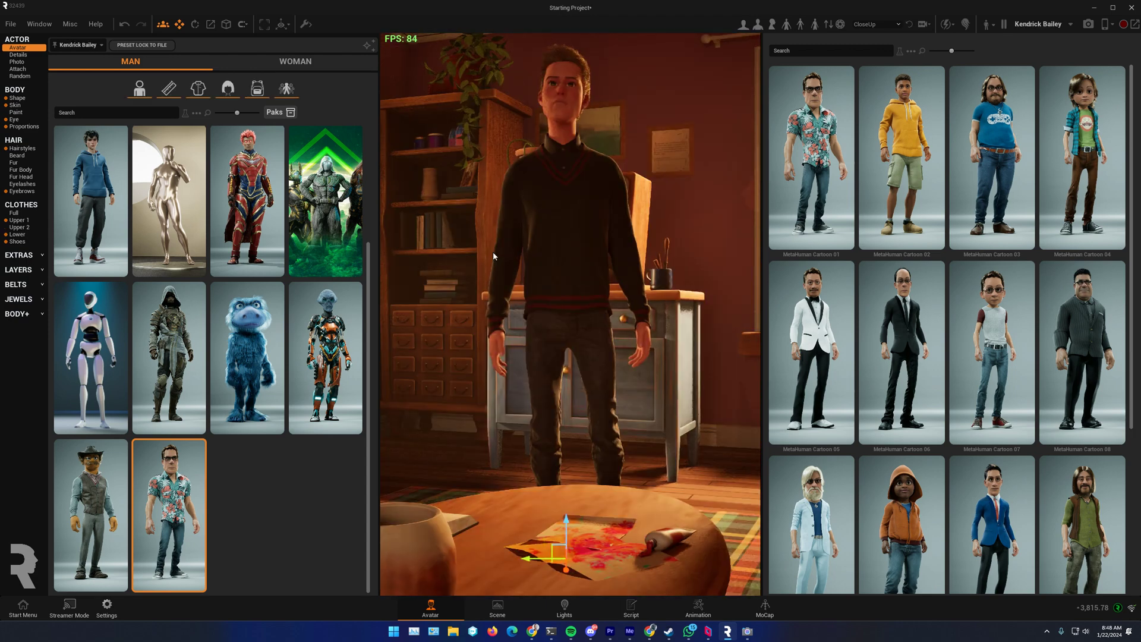
scroll(555, 280, "down", 1)
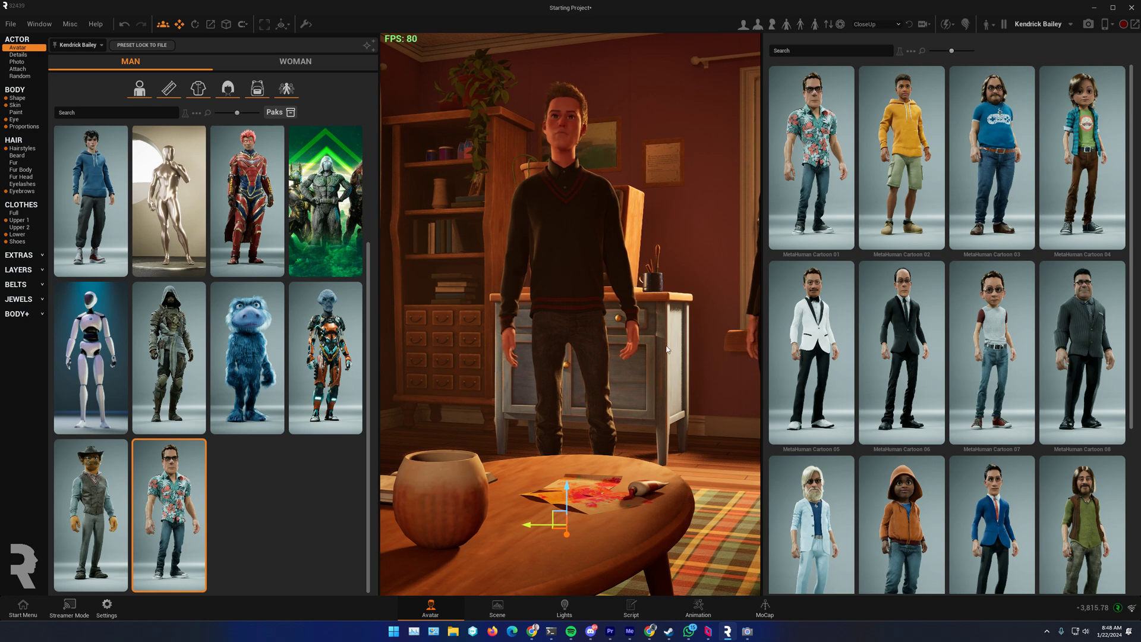
scroll(617, 363, "down", 1)
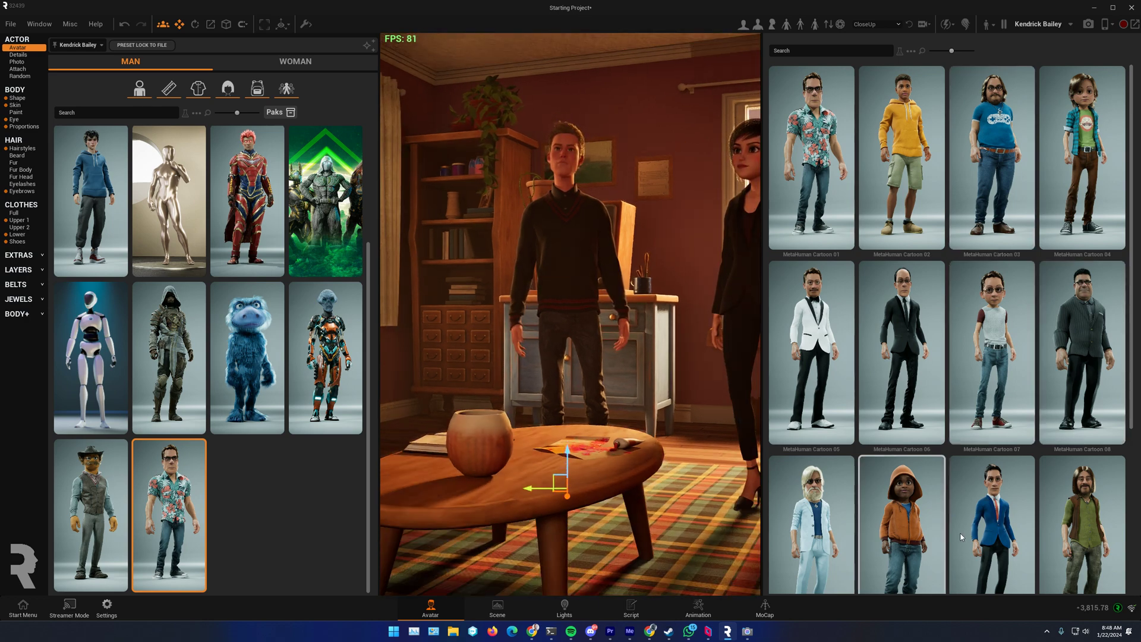
scroll(968, 410, "down", 1)
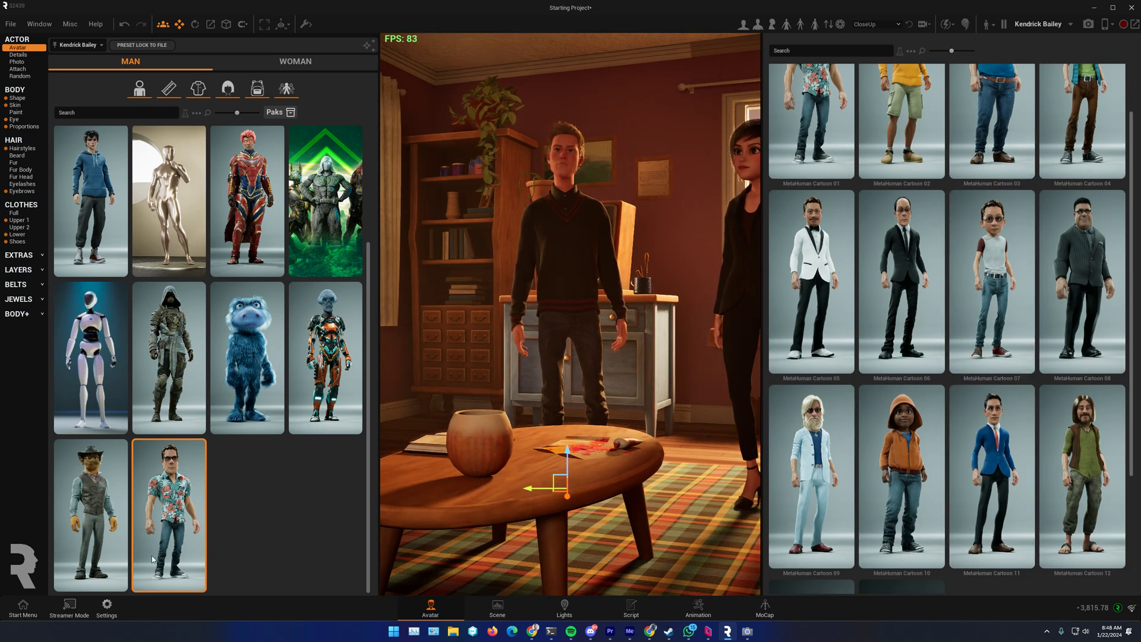
scroll(785, 416, "down", 2)
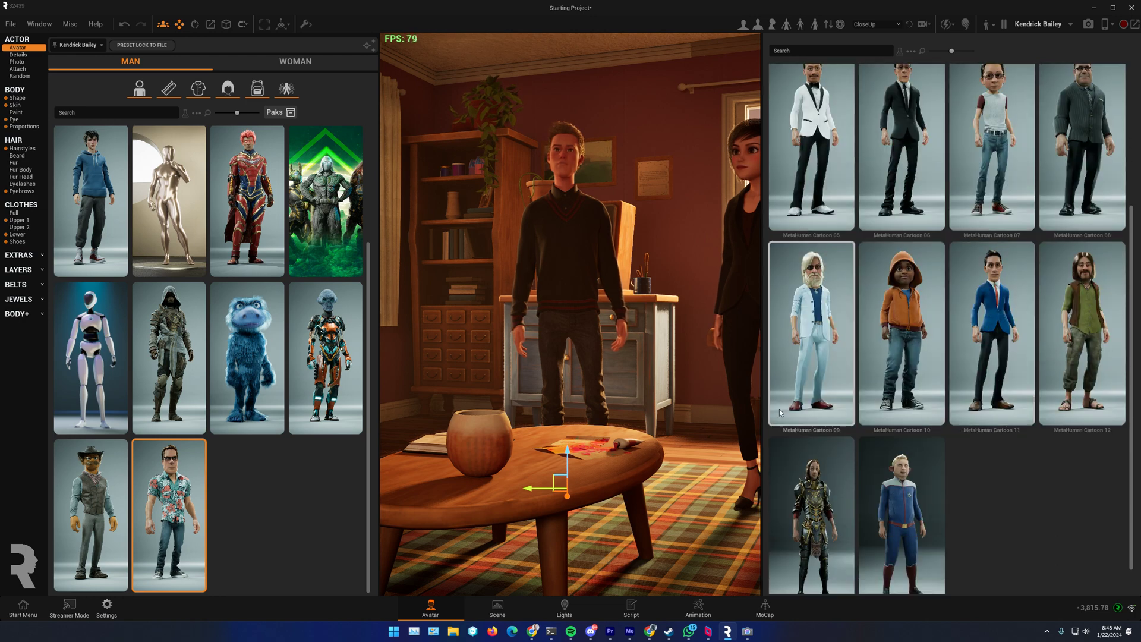
scroll(951, 243, "up", 2)
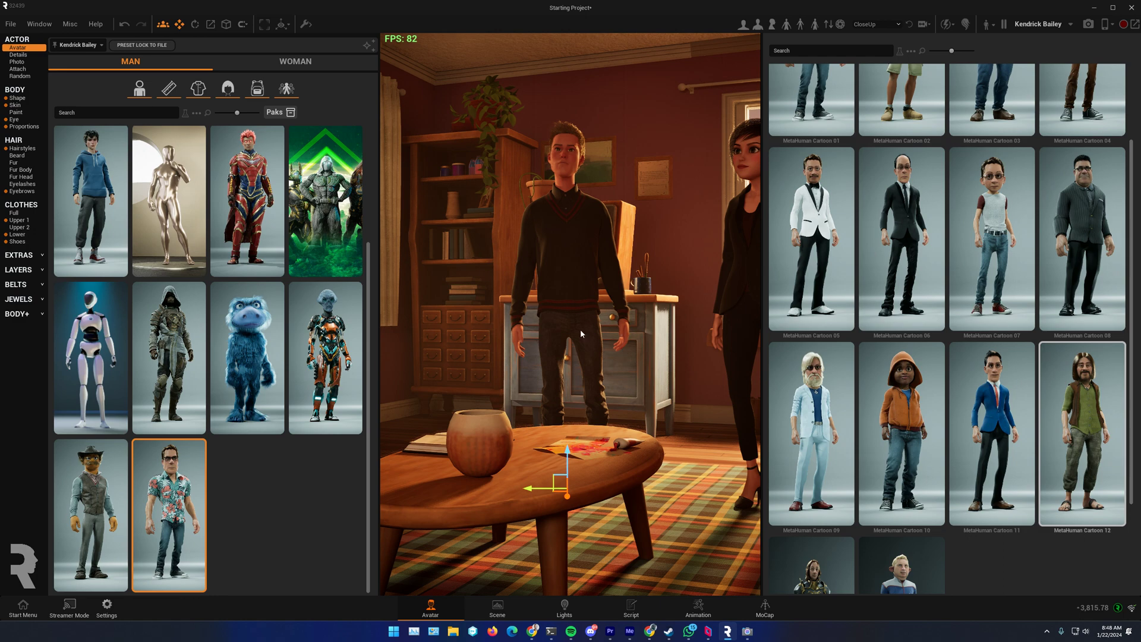
right_click_drag(529, 307, 673, 255)
left_click(675, 253)
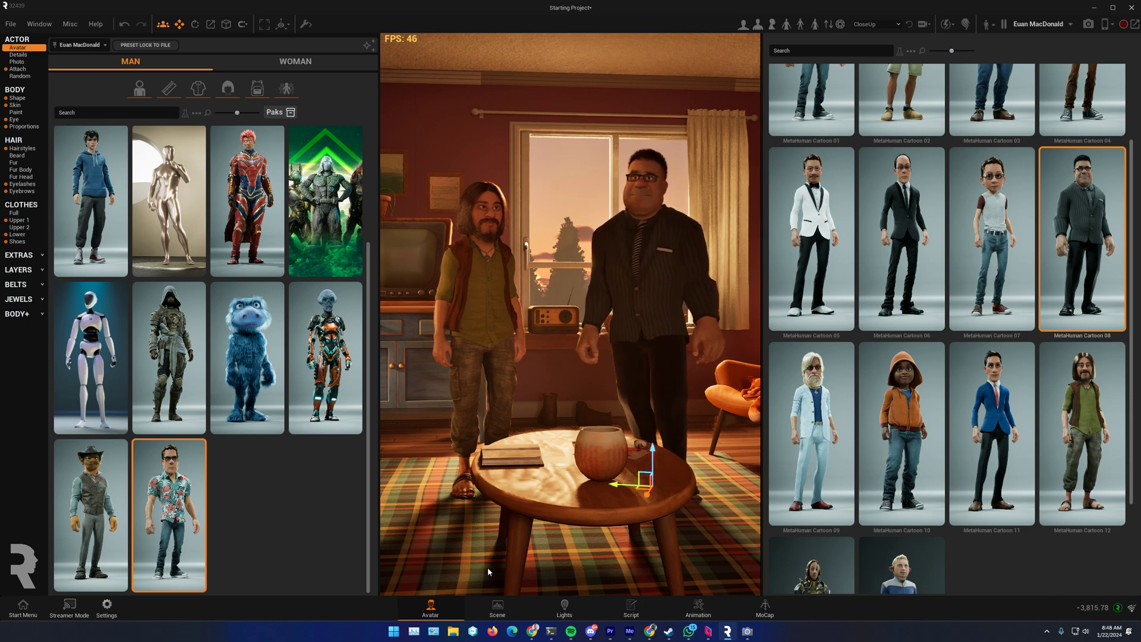
Show the actor details of the long-haired man and the suited man to examine their personality and voice settings
left_click(492, 309)
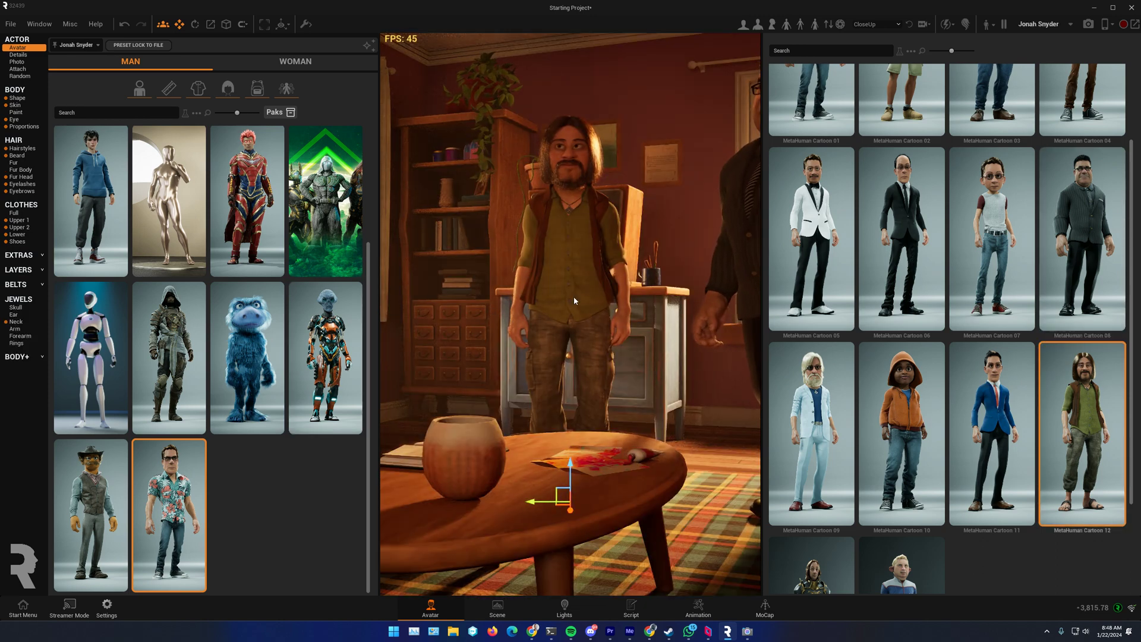
left_click(18, 54)
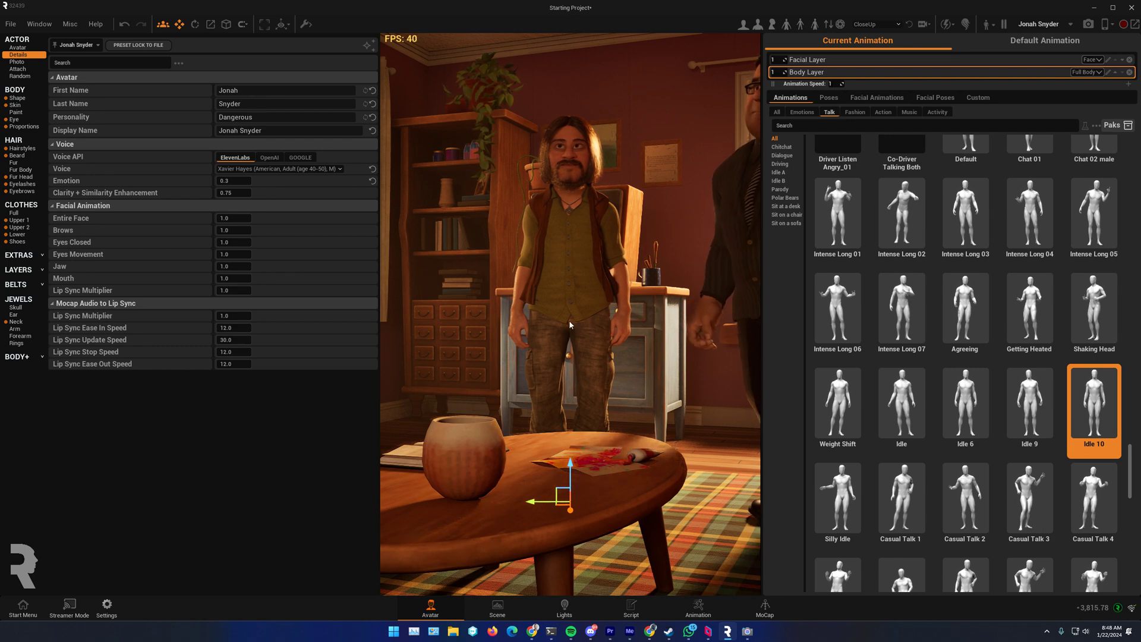
right_click_drag(528, 239, 619, 226)
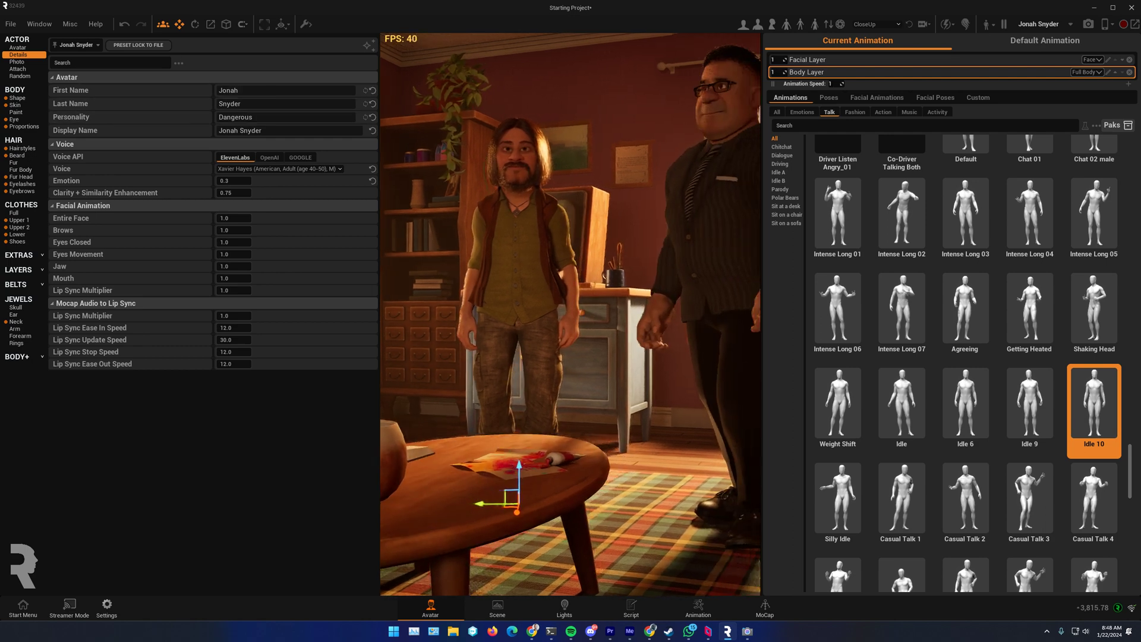
left_click(701, 210)
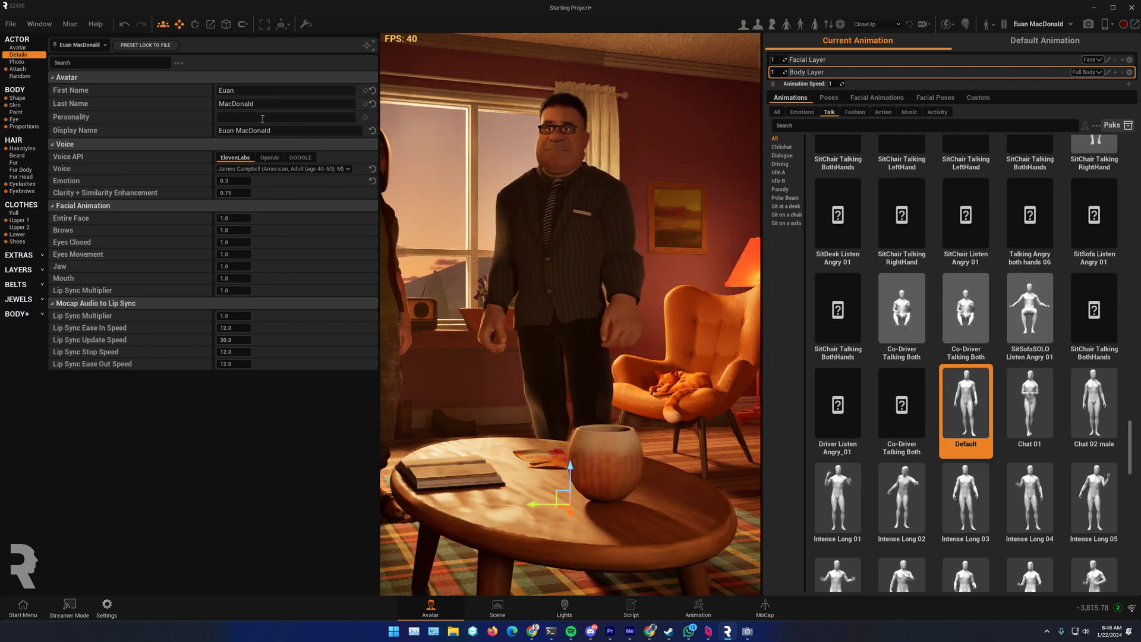
middle_click_drag(500, 224, 558, 232)
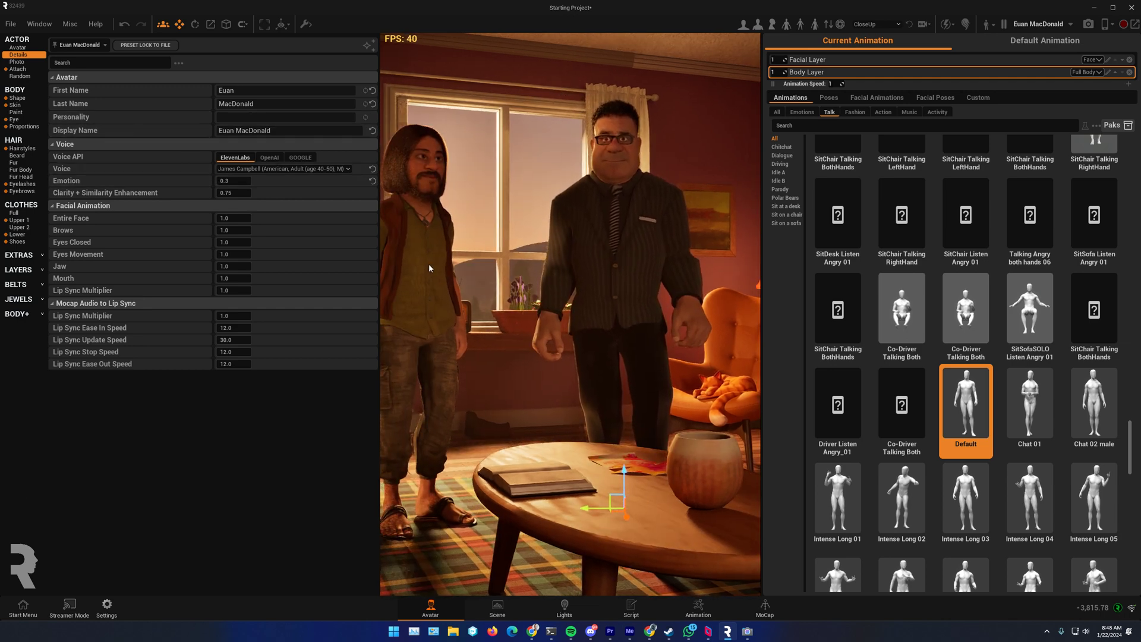
left_click(430, 268)
scroll(660, 219, "down", 3)
Set the suited actor's Personality to "Nervous about going outside. Hasn't been outside in 5 years."
left_click(725, 201)
left_click(353, 119)
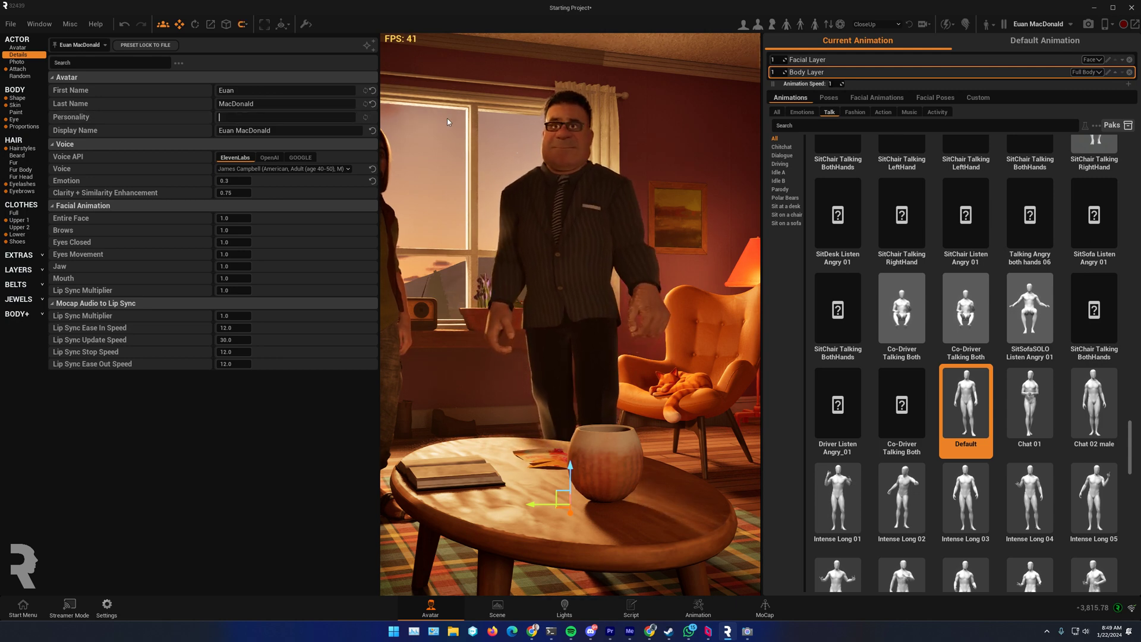
type("Nervous about going outside. Hasn't been out")
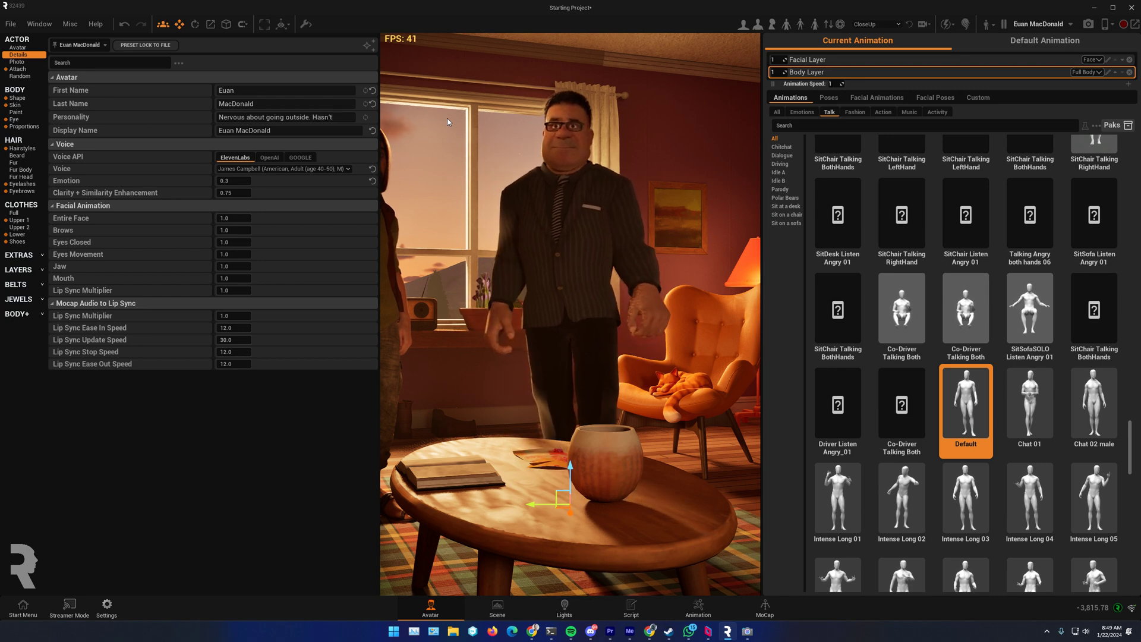
type("side in ")
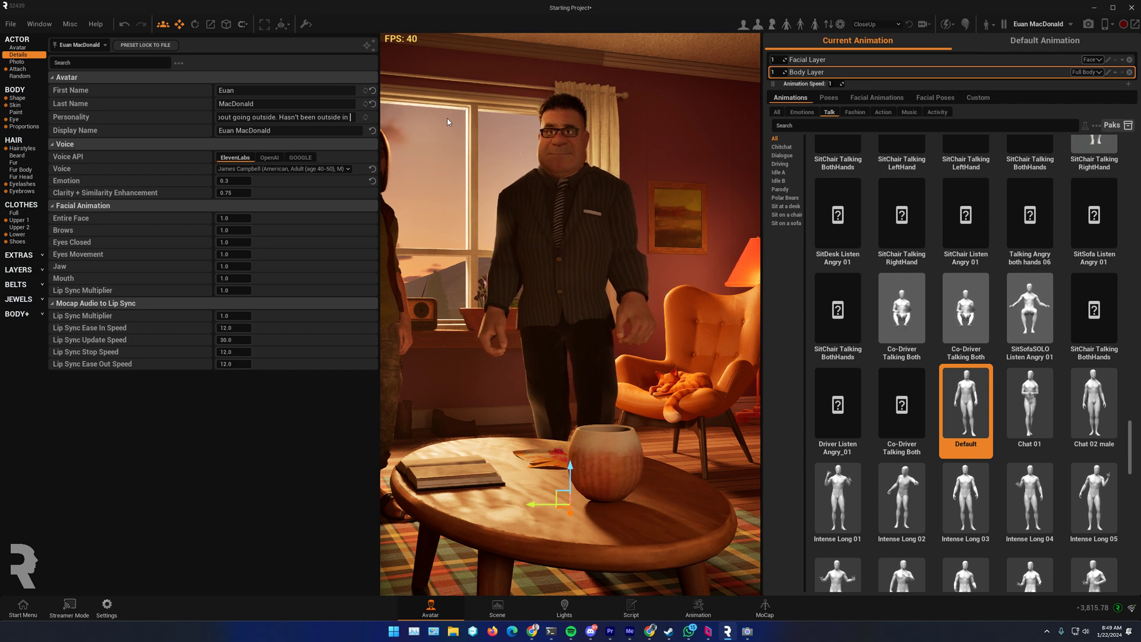
type("5 years.")
key("Return")
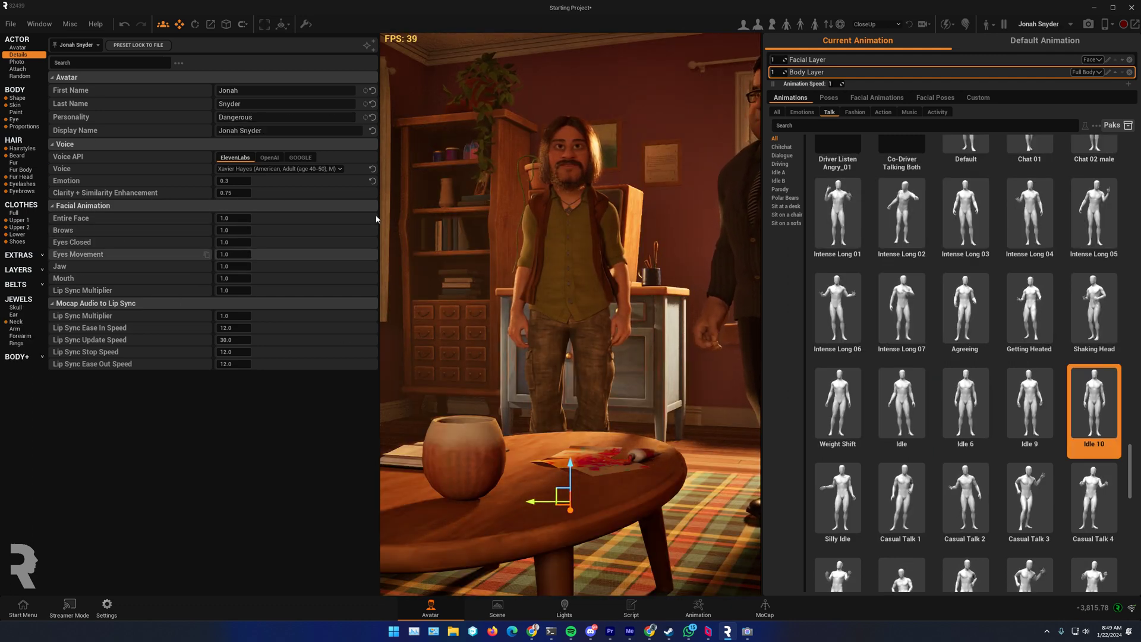
Adjust the suited actor's body shape by lowering Portly to about 0.04
right_click_drag(572, 255, 713, 259)
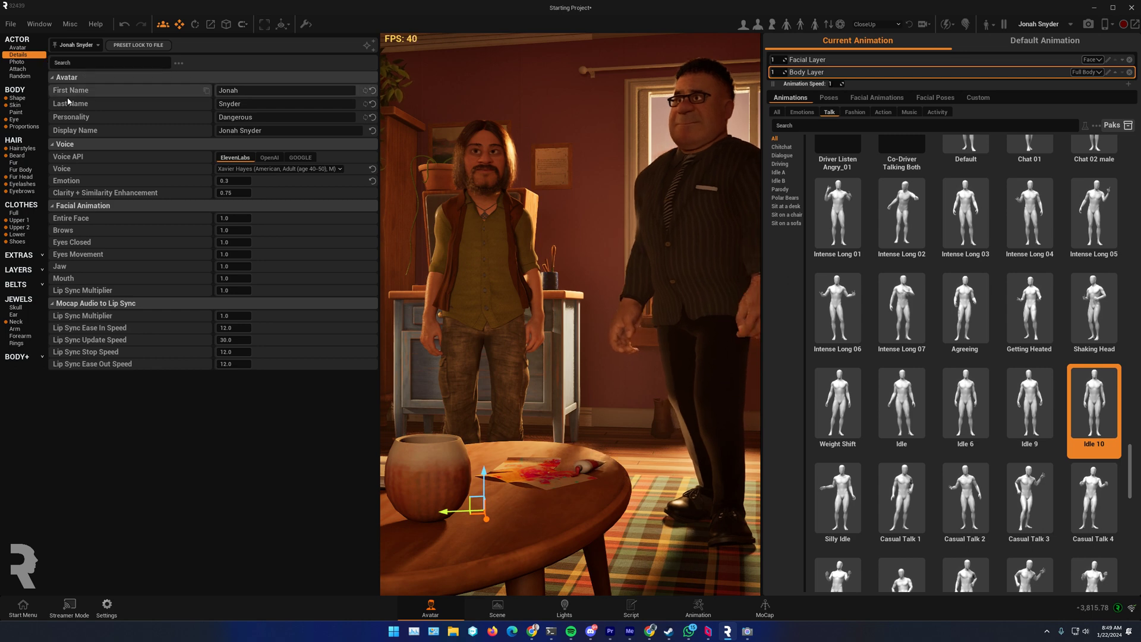
left_click(17, 97)
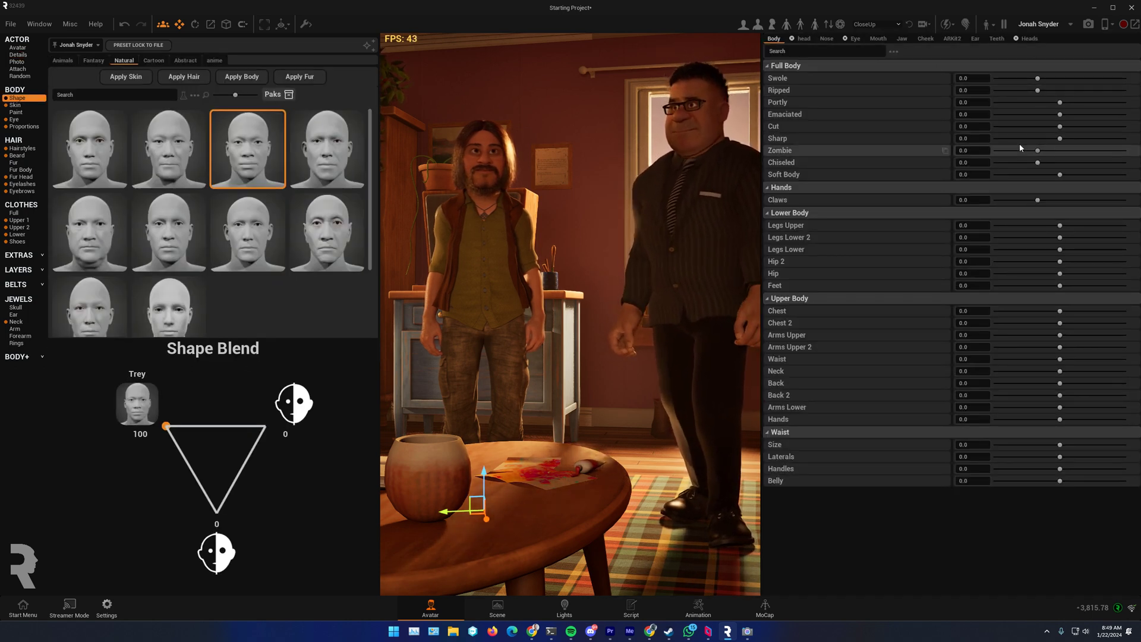
left_click(683, 235)
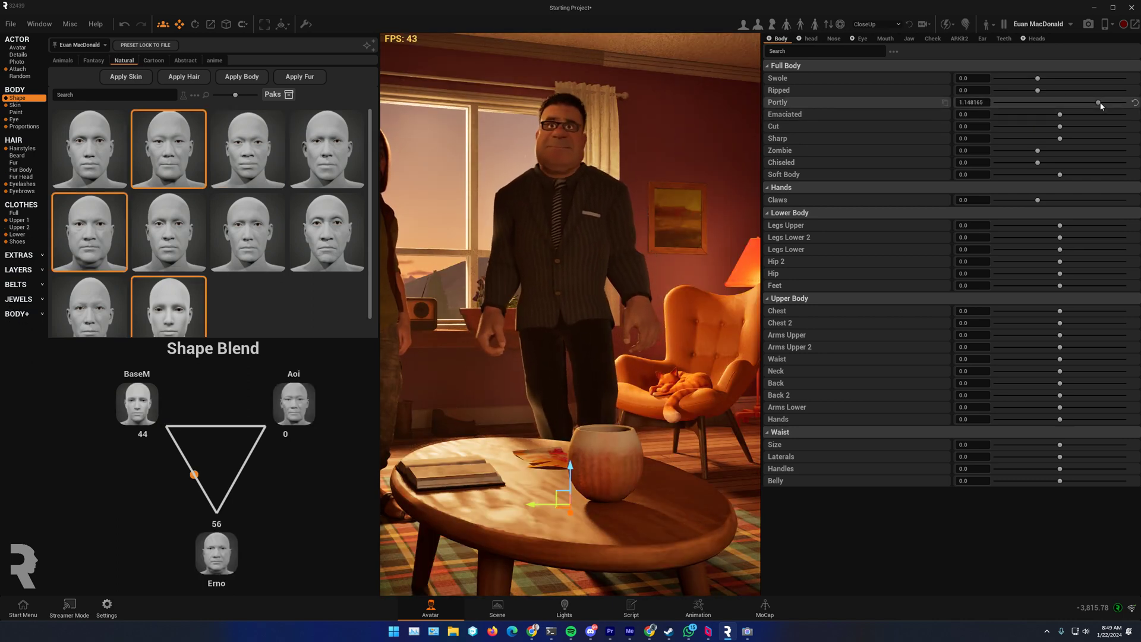
left_click_drag(1099, 103, 1059, 104)
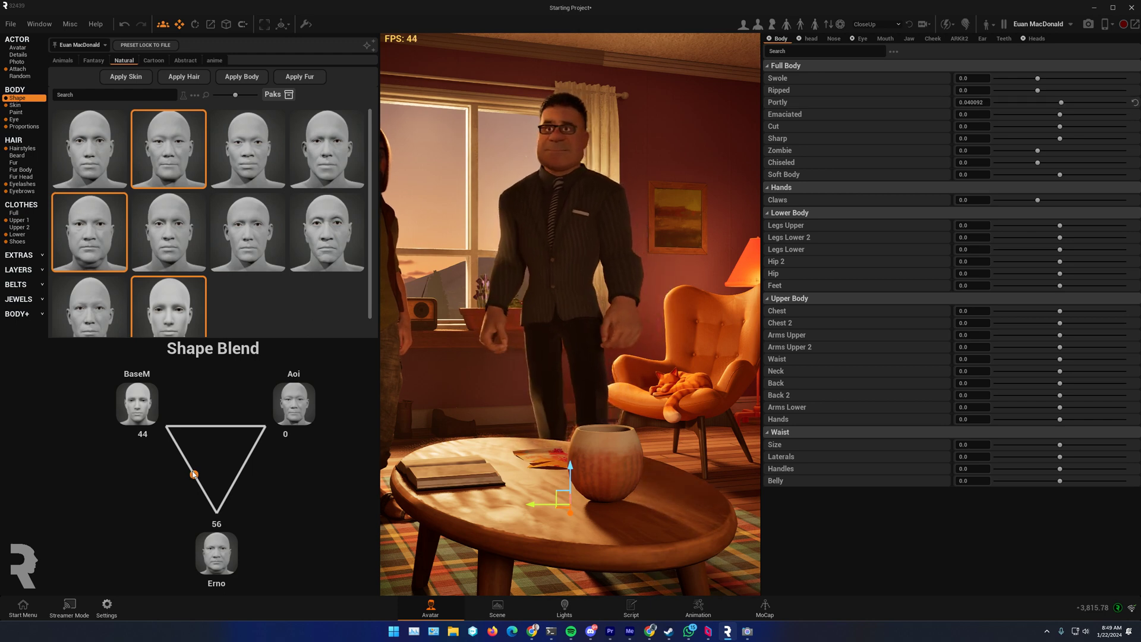
Change the suited actor's Shape Blend to about 90 BaseM, 7 Aoi and 3 Erno
left_click_drag(193, 474, 212, 442)
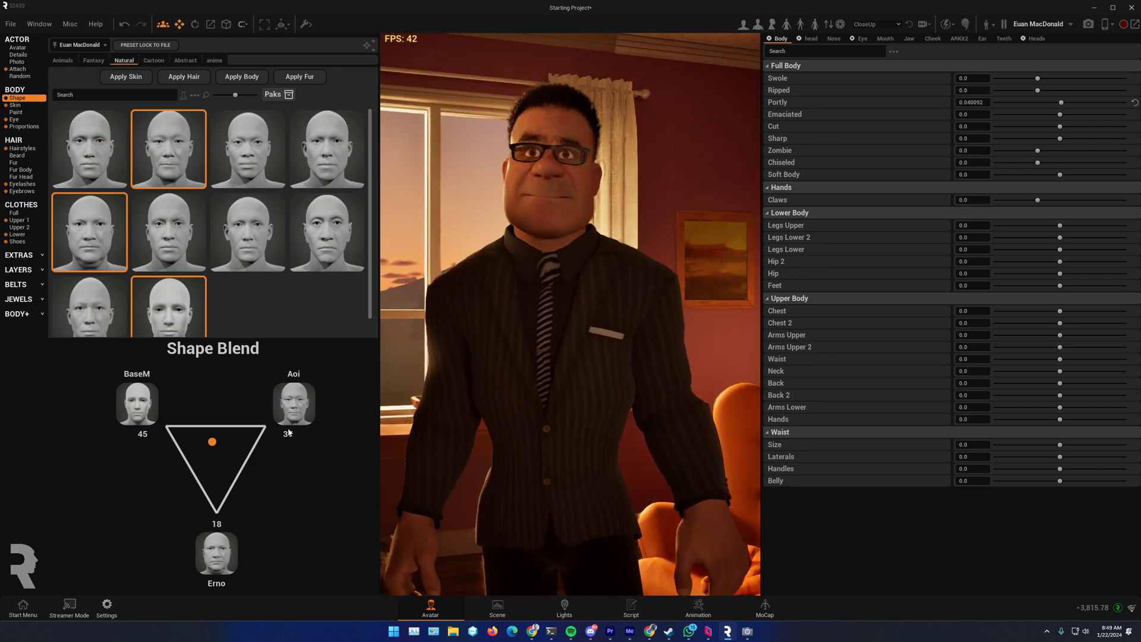
left_click_drag(212, 442, 175, 428)
scroll(569, 363, "down", 3)
middle_click_drag(526, 333, 341, 316)
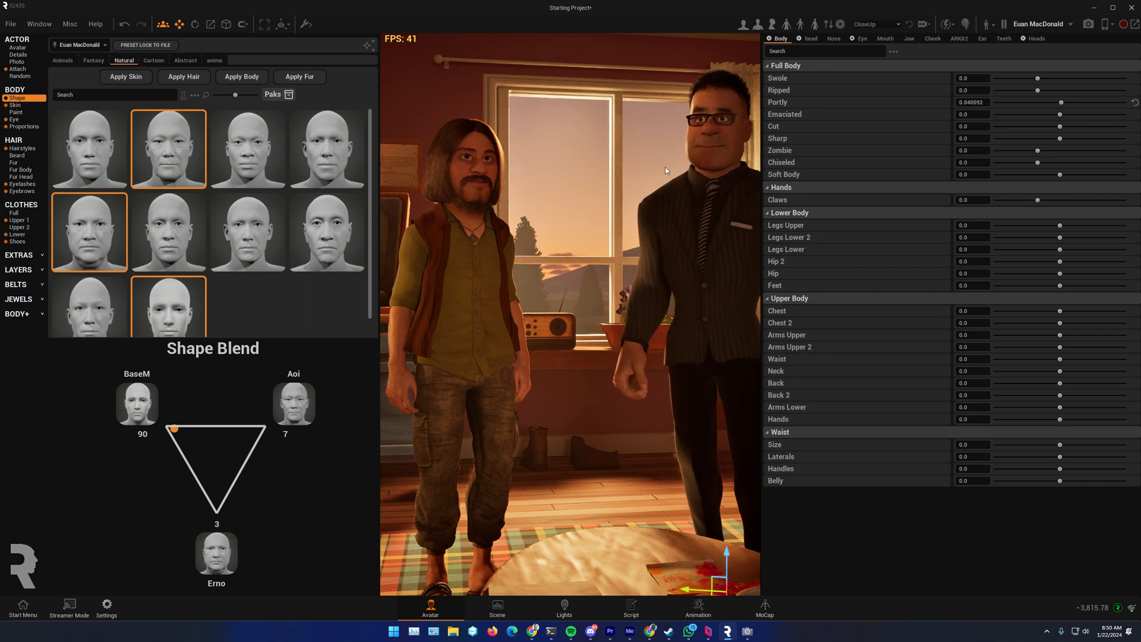
Examine the skin, groom hairstyle and Upper 1 clothing options available for the suited actor
left_click(13, 105)
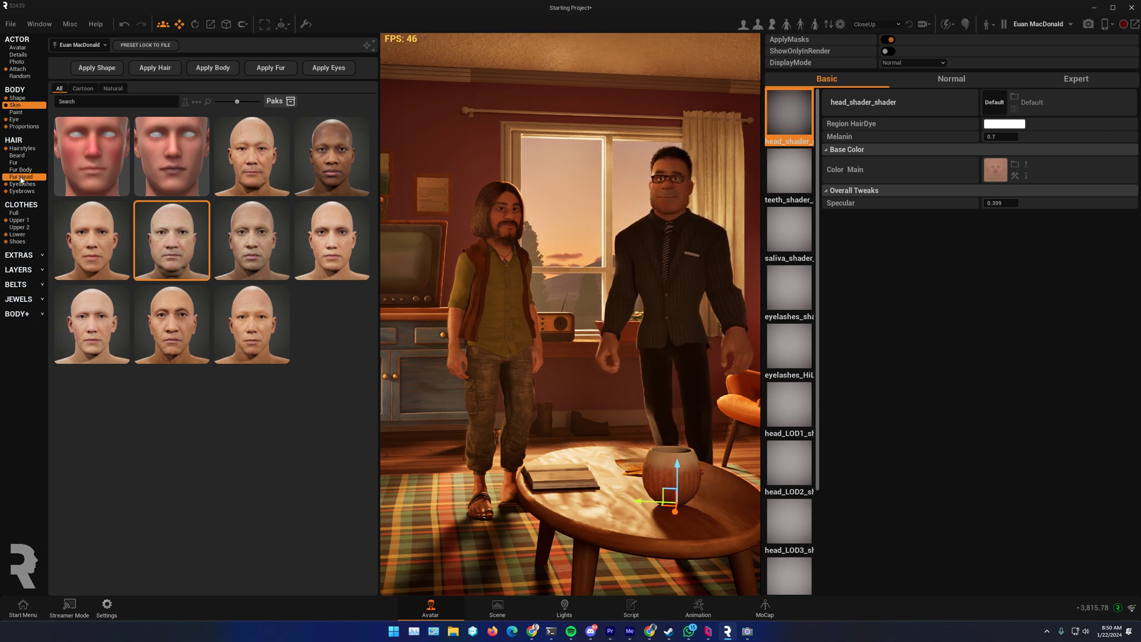
left_click(22, 148)
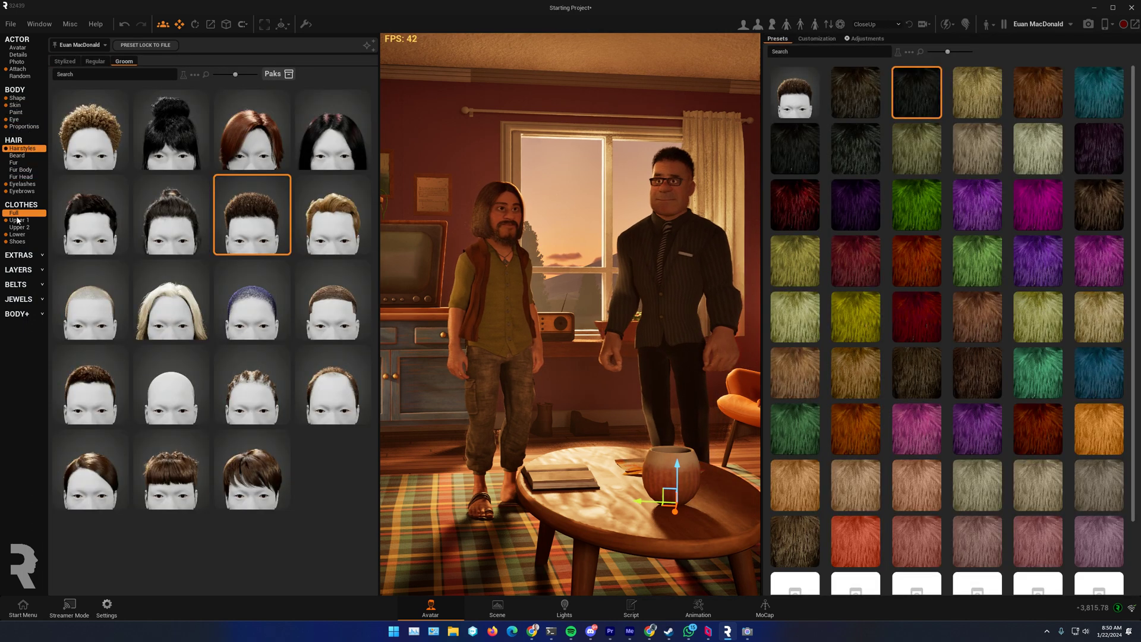
left_click(18, 220)
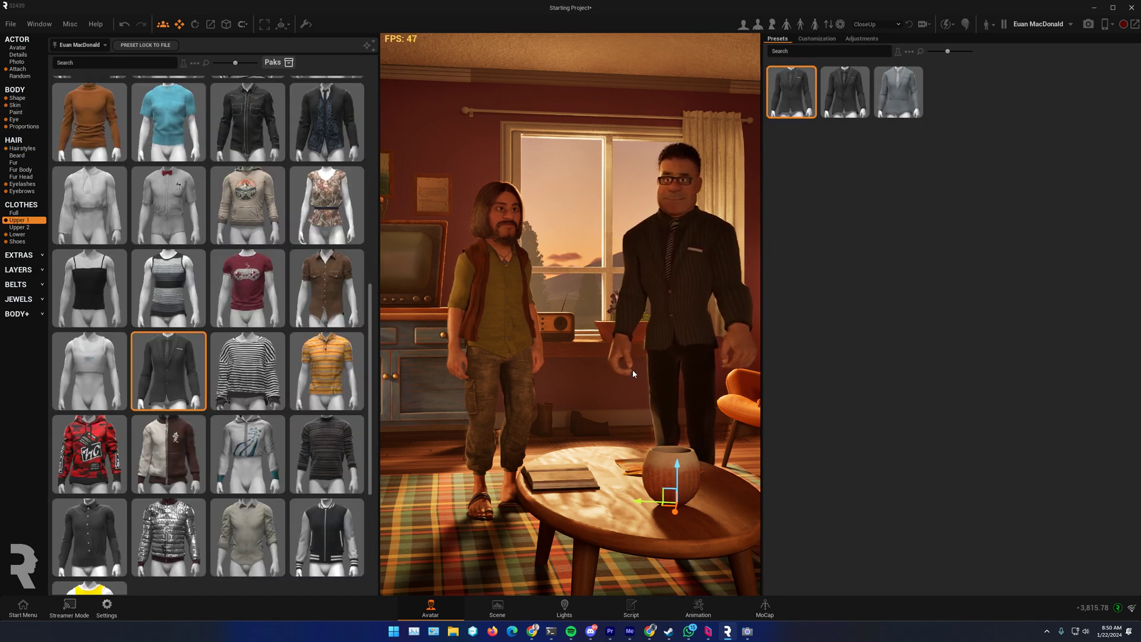
scroll(564, 373, "down", 2)
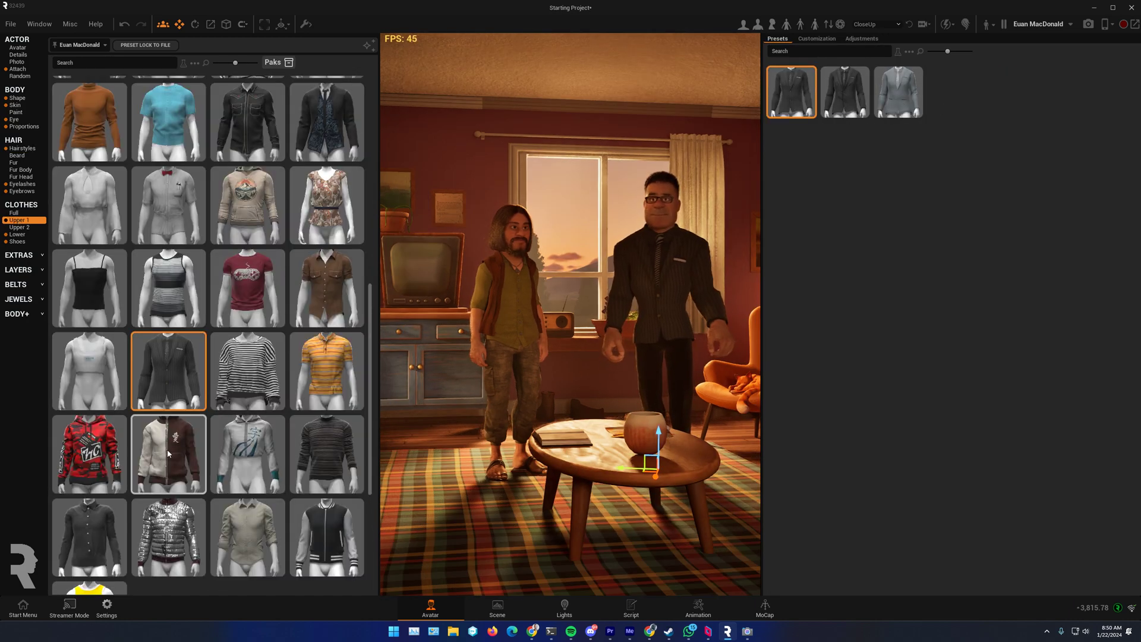
Replace the long-haired actor's sandals with the tan lace-up ankle boots
left_click(17, 242)
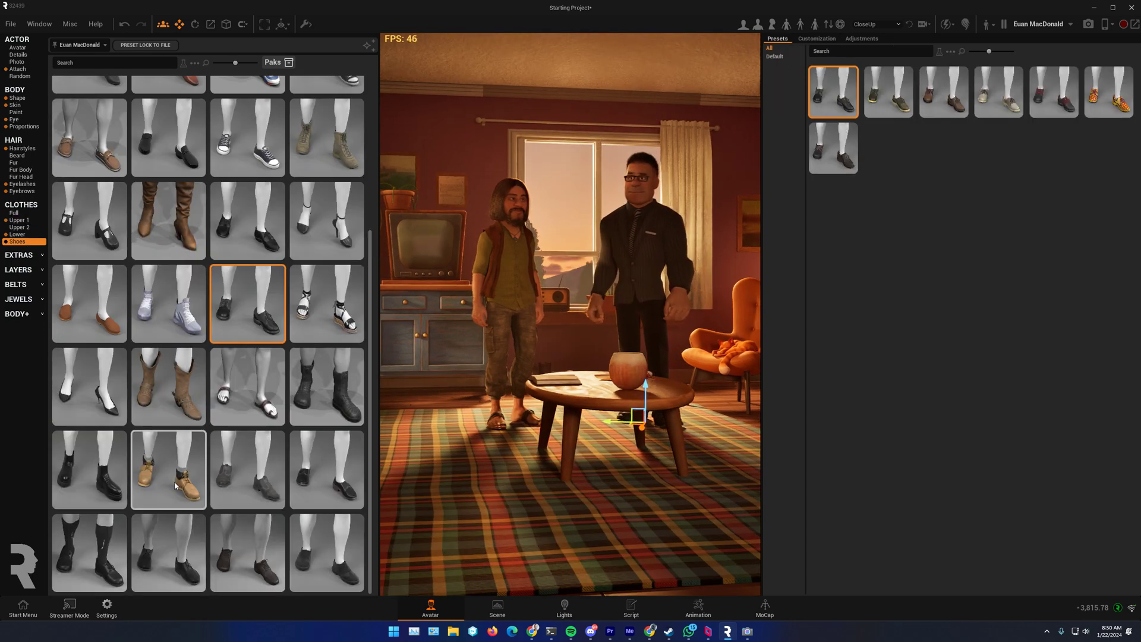
left_click(514, 283)
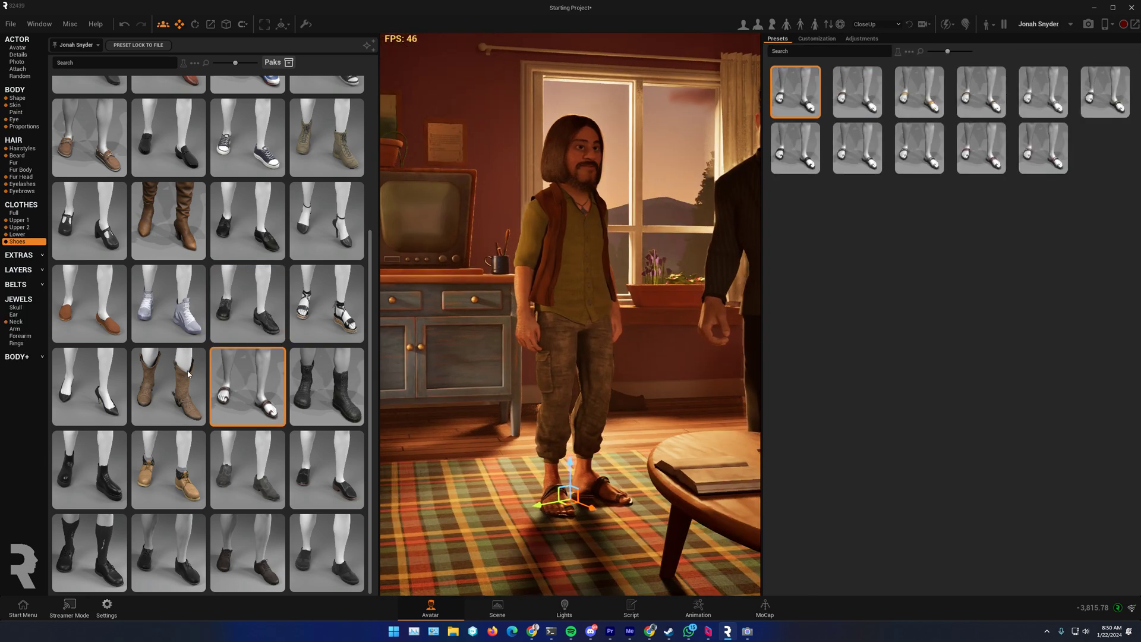
left_click(173, 473)
right_click_drag(631, 390, 655, 321)
scroll(612, 334, "down", 2)
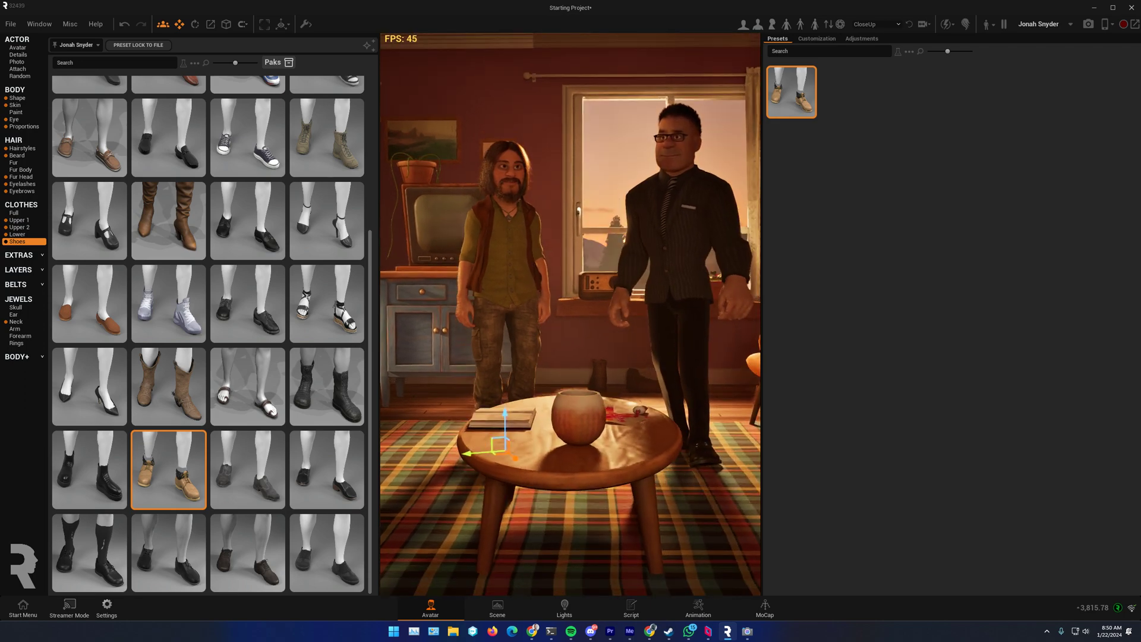
Set up the script stage with the 2 Stand arrangement, using the two actors as its hero characters
left_click(498, 607)
scroll(686, 232, "up", 3)
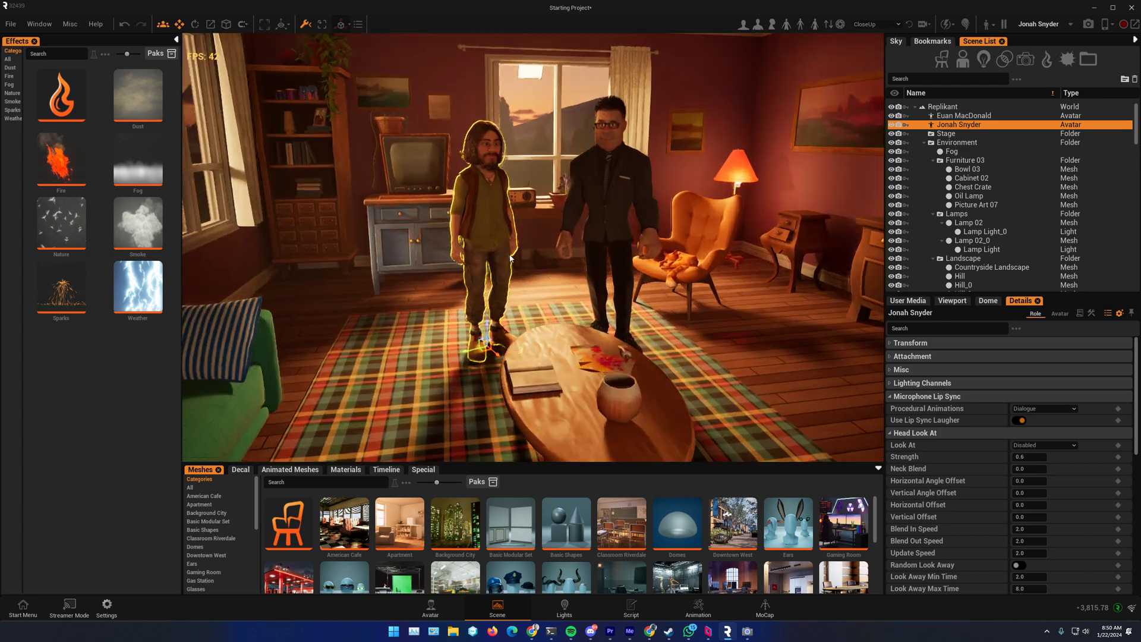
right_click_drag(749, 232, 686, 231)
middle_click_drag(686, 231, 672, 154)
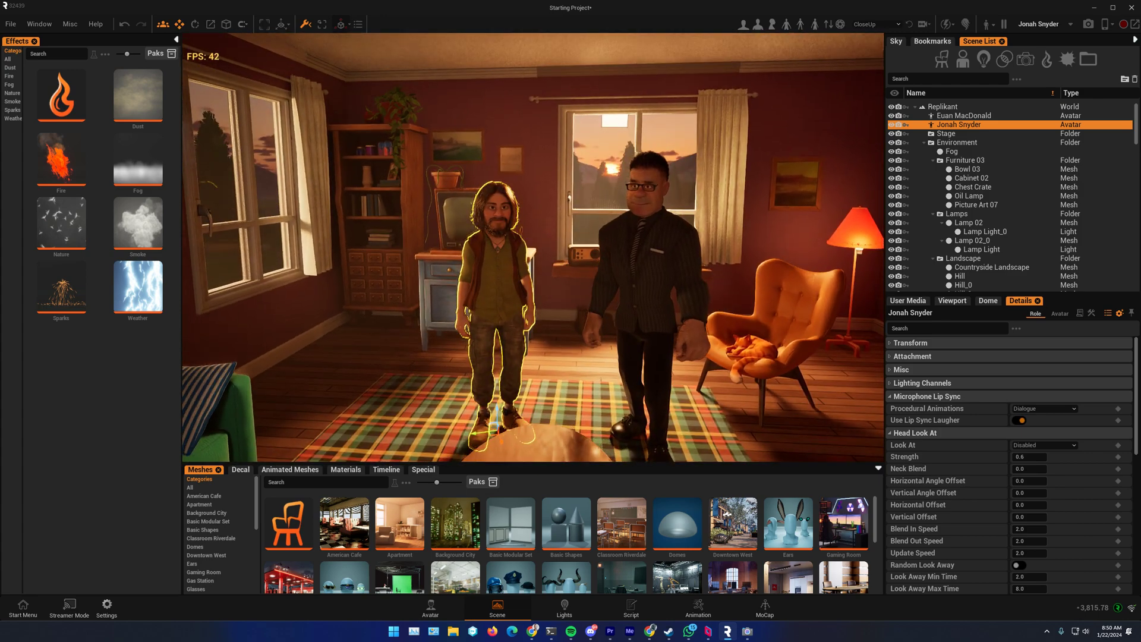
left_click_drag(686, 232, 710, 208, "alt")
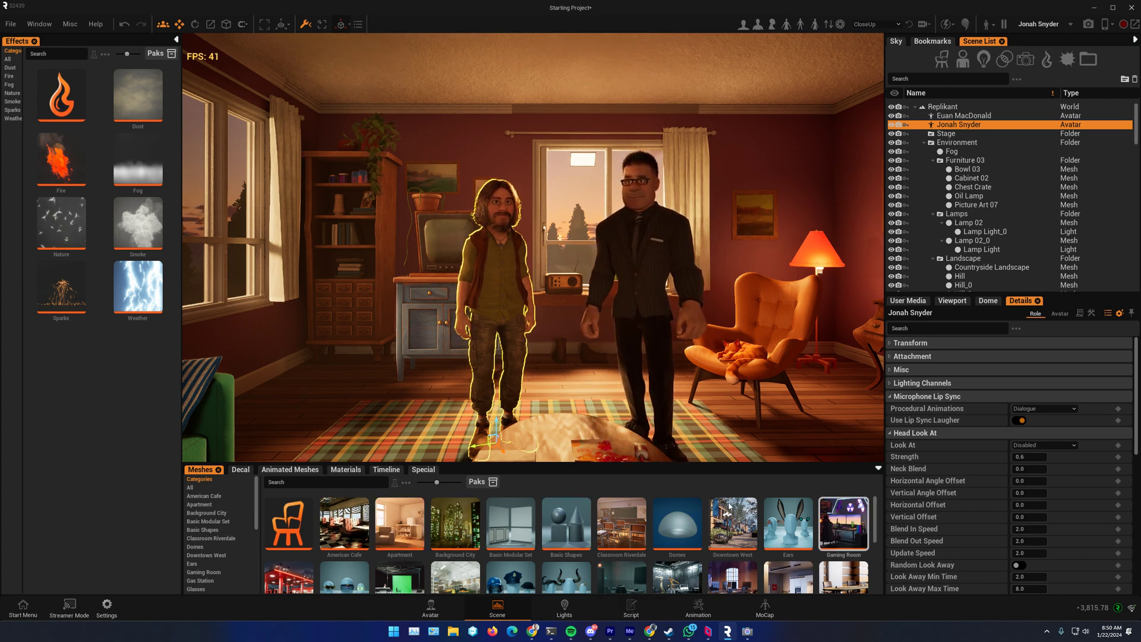
left_click(632, 608)
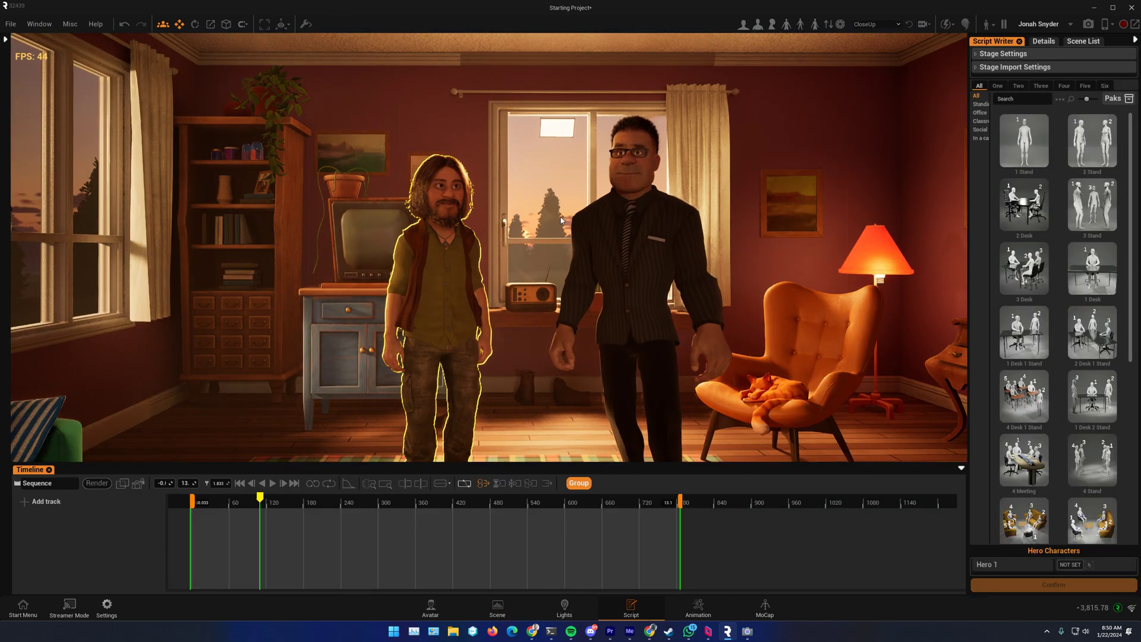
left_click(1098, 156)
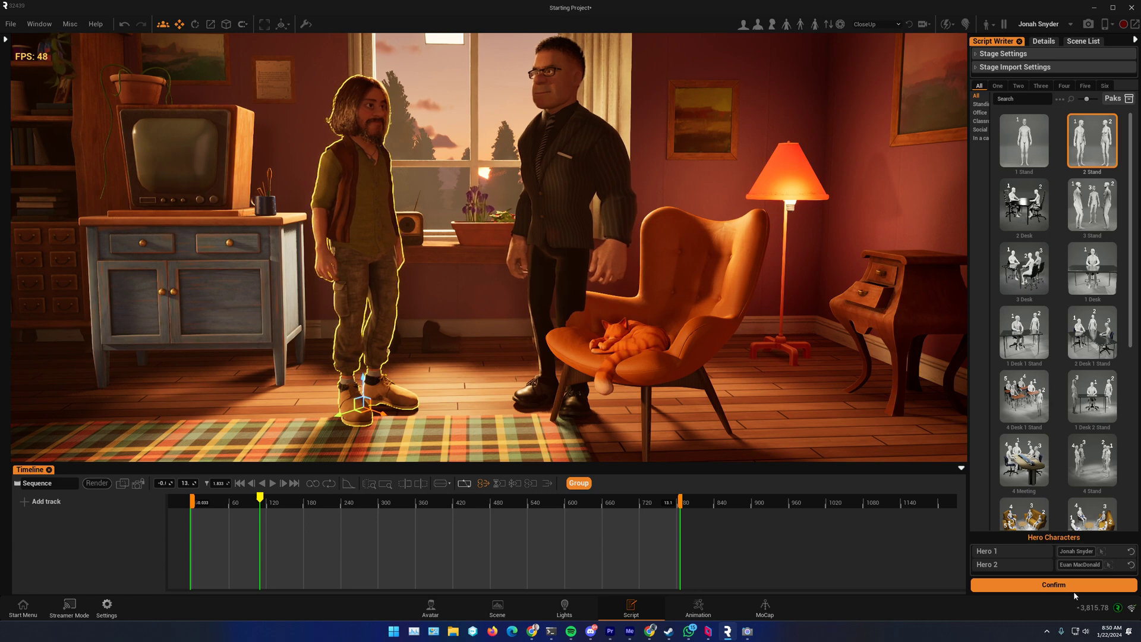
left_click(1047, 586)
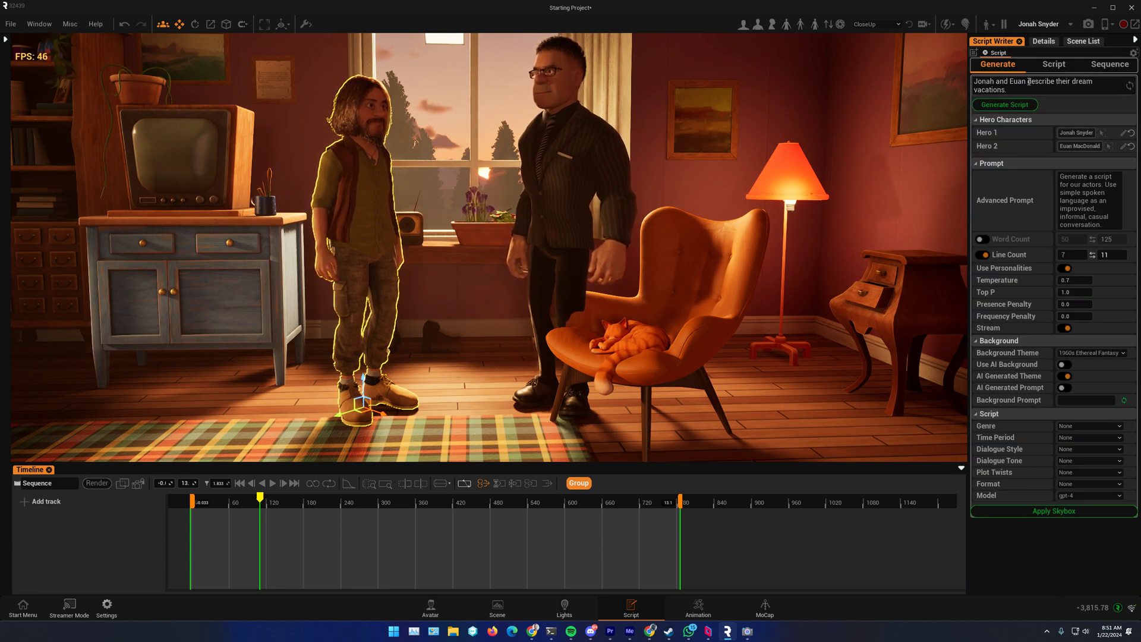
Generate a script in which the two actors talk about going outside since it's such a nice day
type("di")
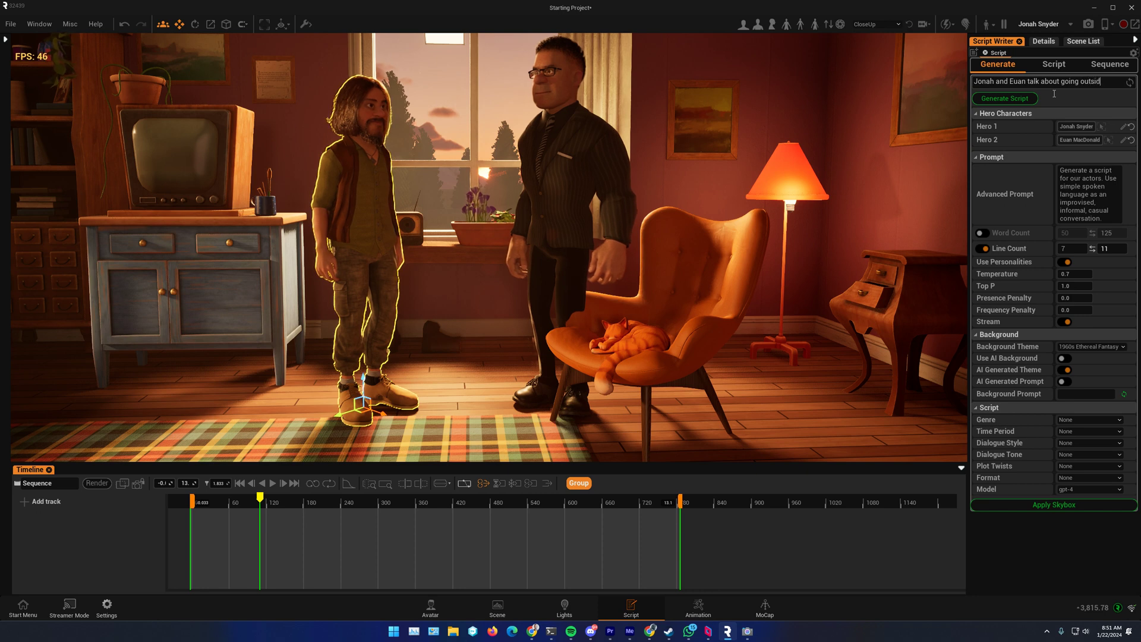
type("nce it's such a nice day.")
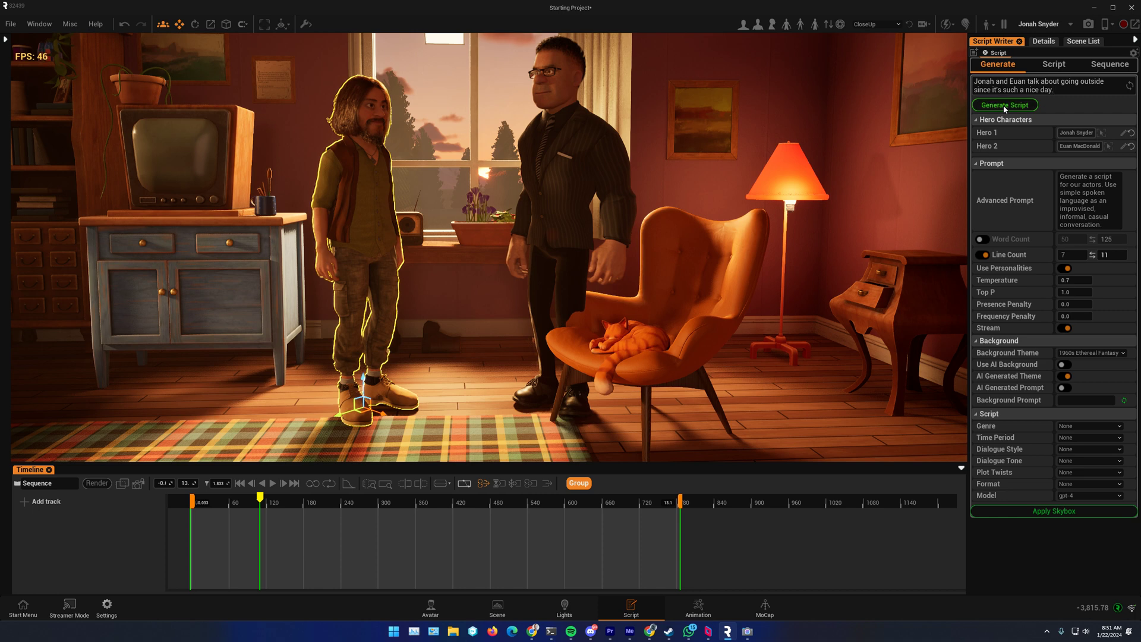
left_click(1005, 105)
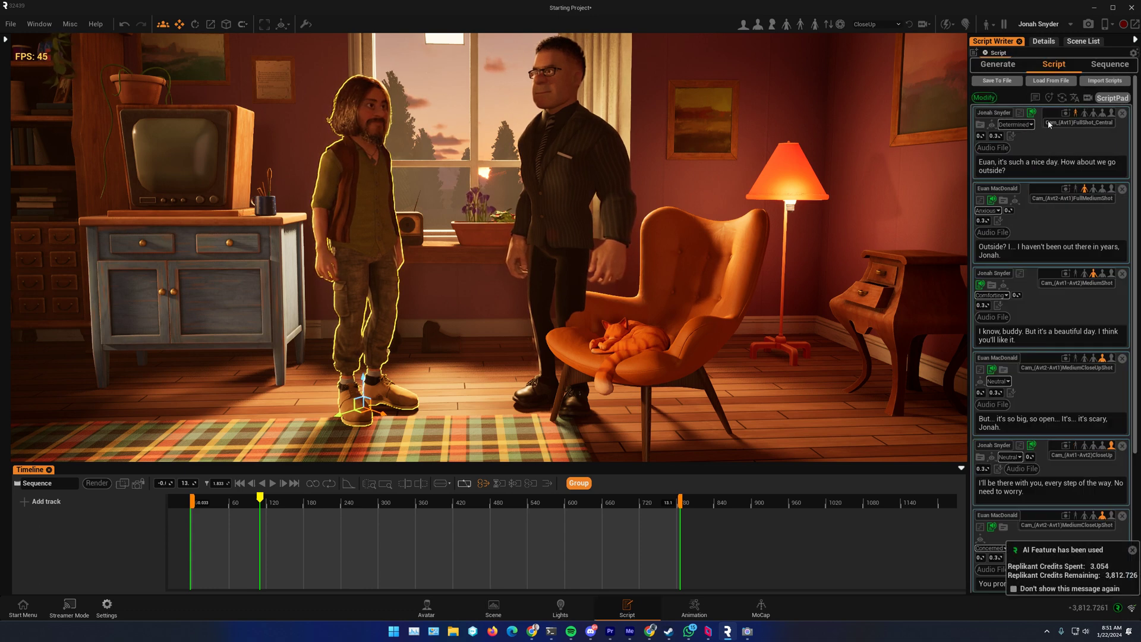
Move the suited actor slightly closer to the long-haired actor
middle_click_drag(464, 200, 475, 233)
scroll(513, 268, "up", 3)
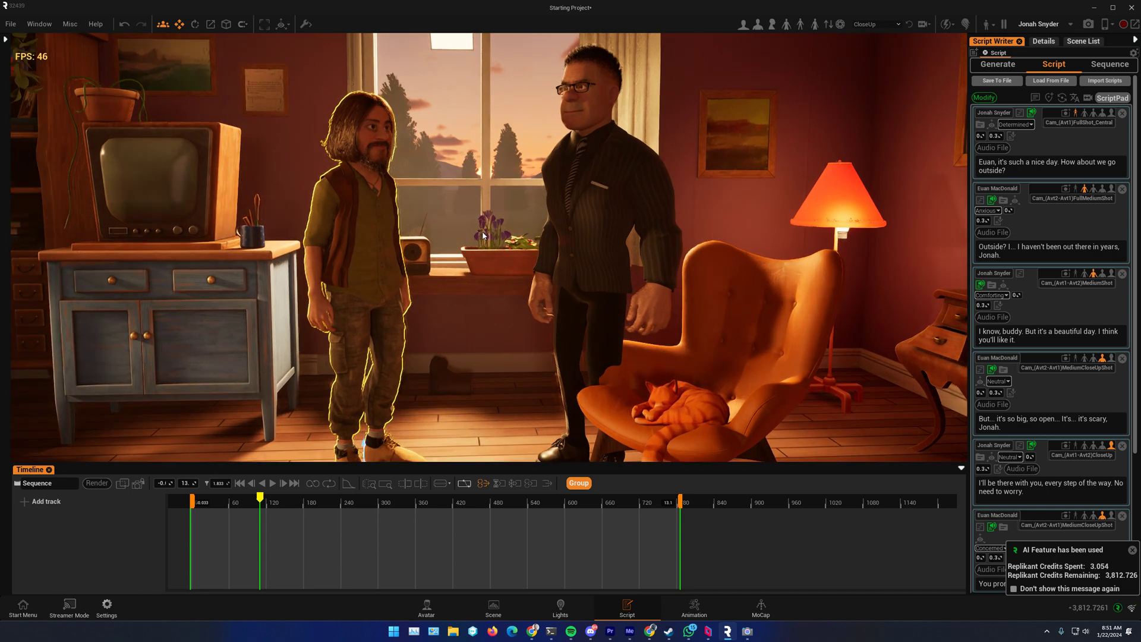
left_click_drag(514, 267, 541, 268, "alt")
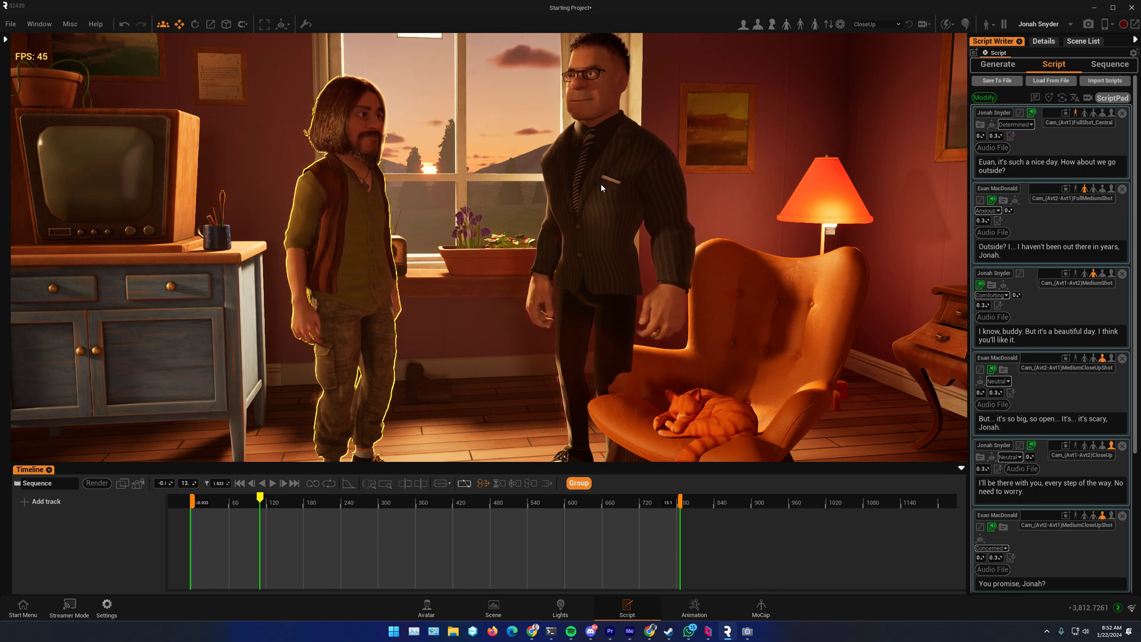
left_click(574, 221)
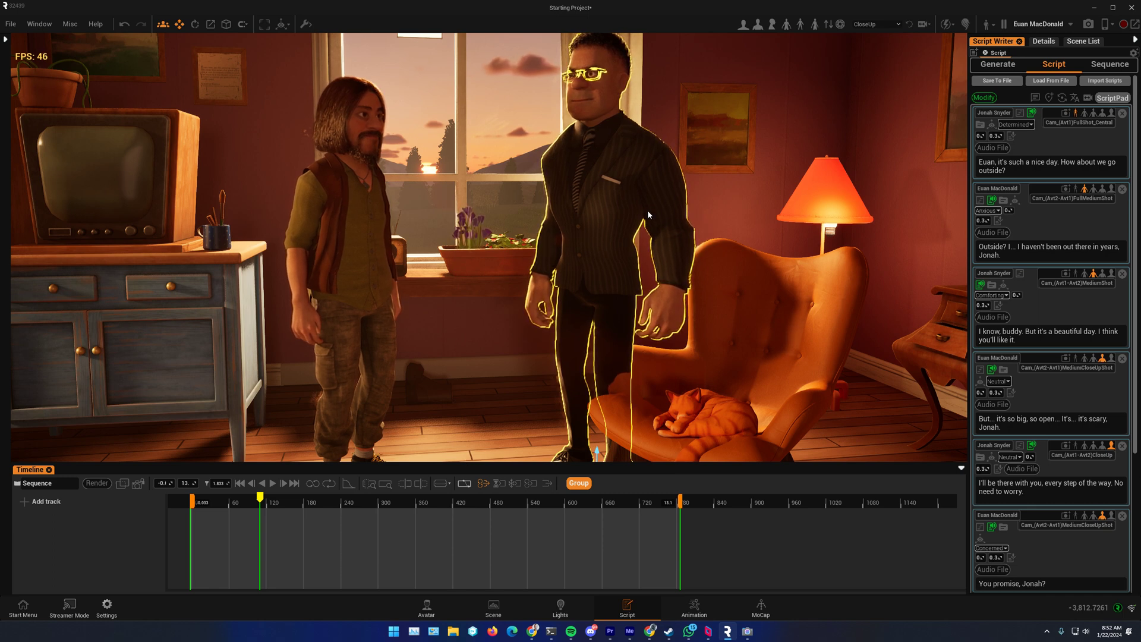
scroll(597, 357, "down", 1)
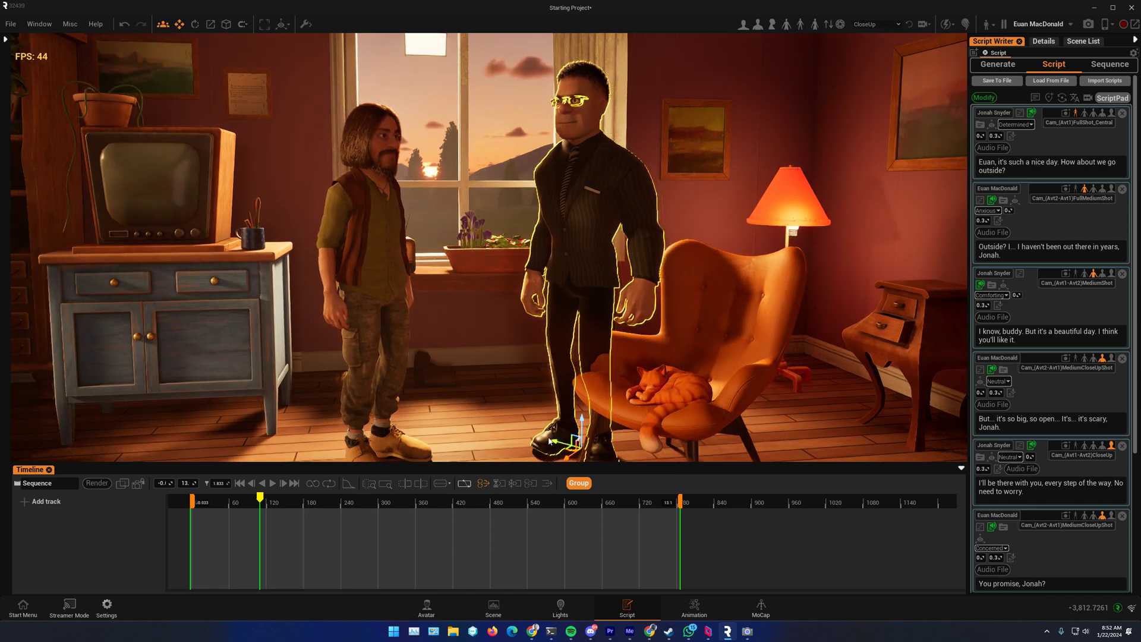
left_click_drag(552, 443, 538, 440)
mouse_move(546, 391)
left_mouse_down("alt")
mouse_move(565, 393)
mouse_move(529, 392)
left_mouse_up("alt")
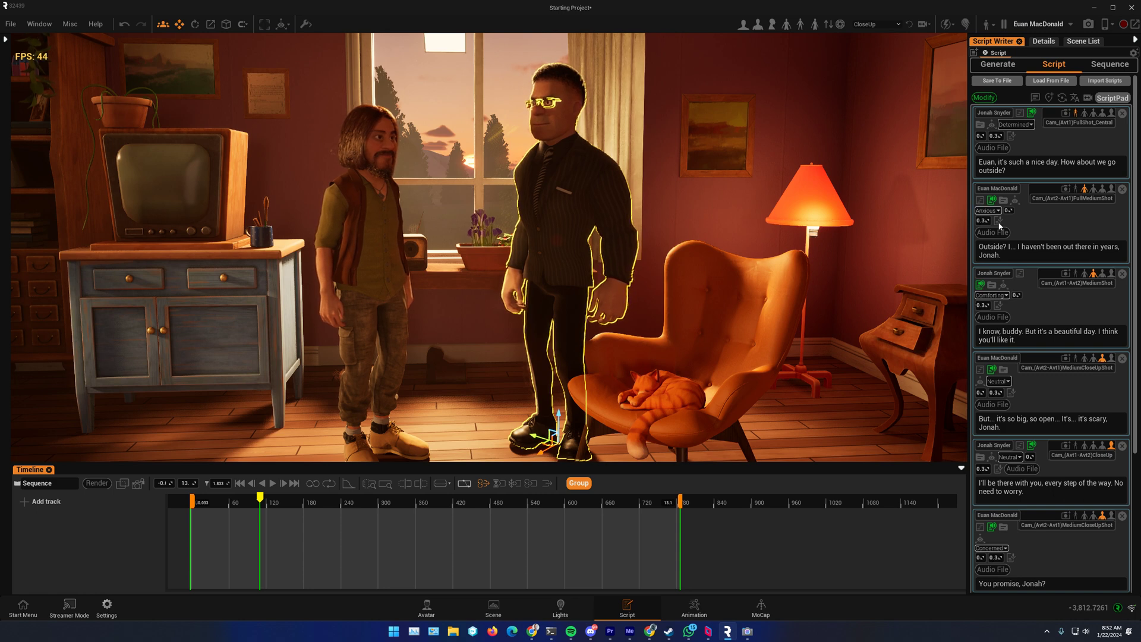
Read through the generated script and add "Let's go!" to the end of the third dialogue line
scroll(1034, 538, "down", 3)
scroll(1032, 539, "down", 4)
scroll(1067, 459, "up", 5)
scroll(1067, 440, "up", 3)
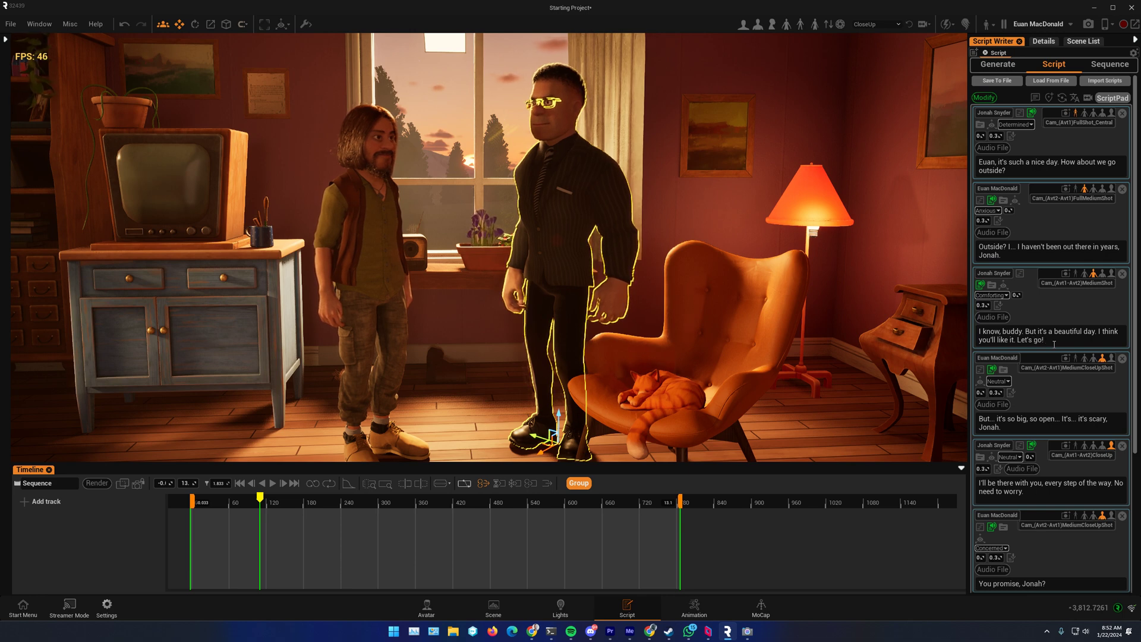
left_click_drag(1026, 272, 1053, 289)
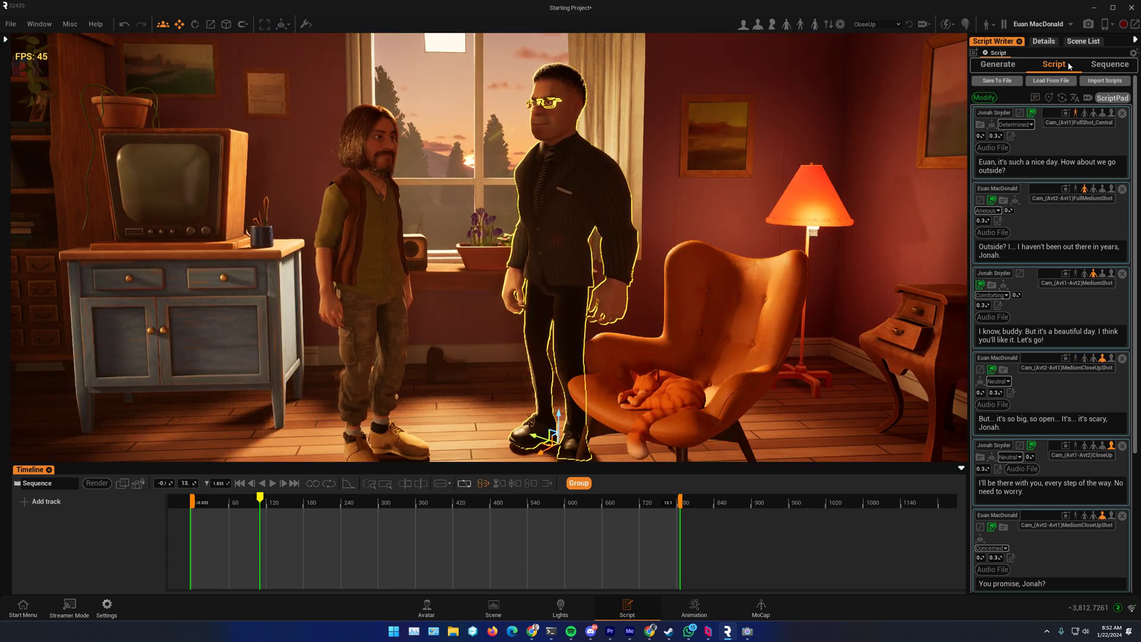
Build the animated sequence from the script and scrub to about 4.6 s into it
left_click(1104, 66)
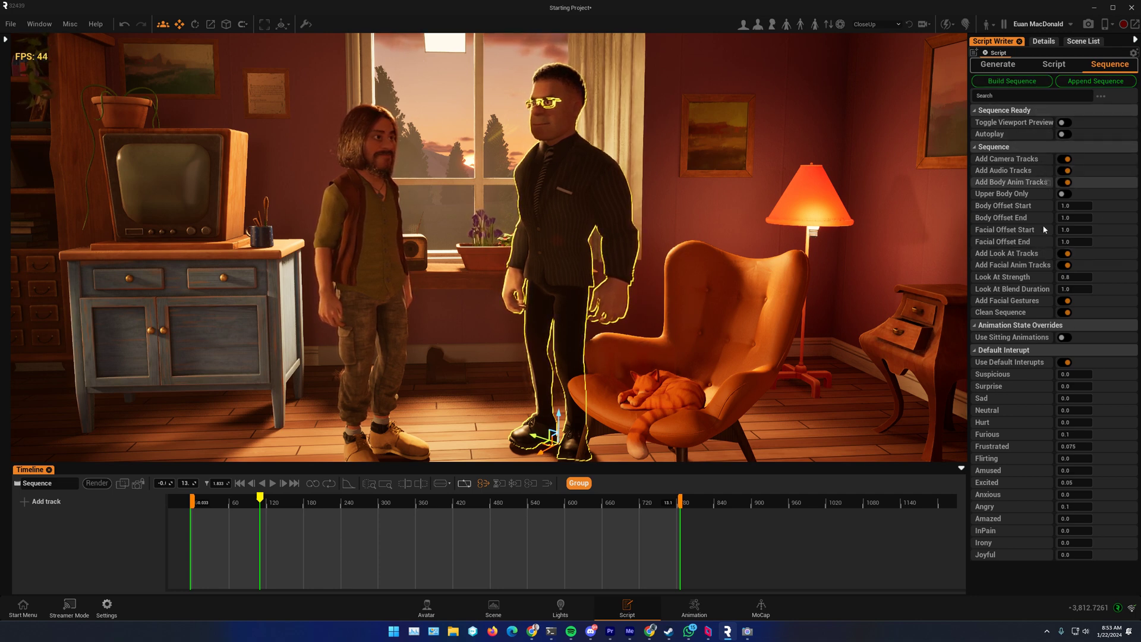
left_click(1012, 83)
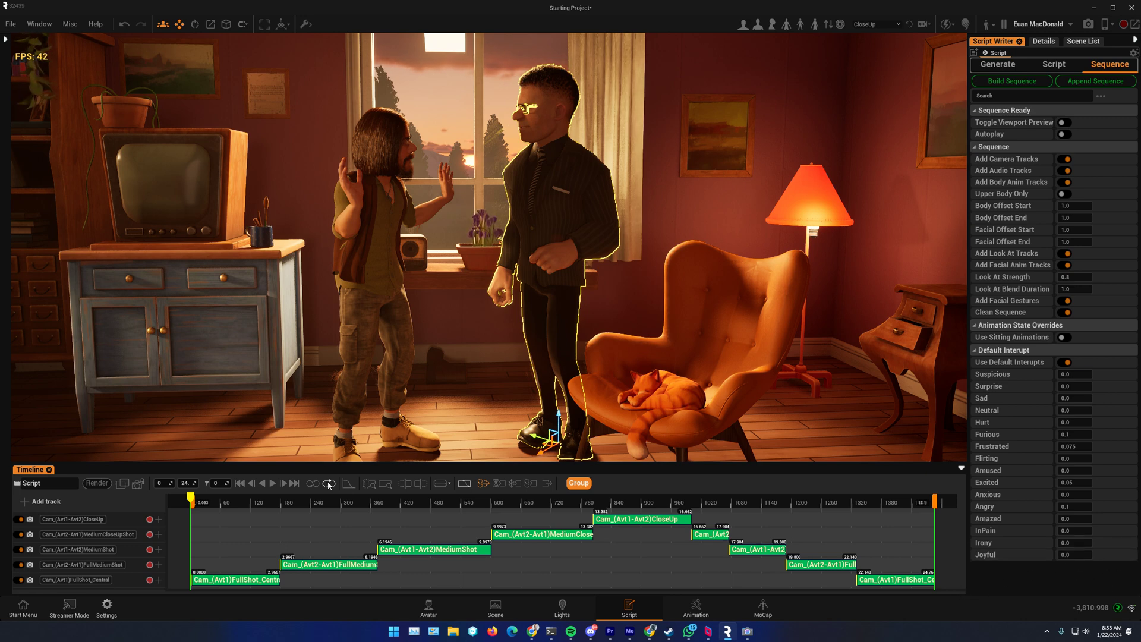
left_click_drag(208, 503, 327, 534)
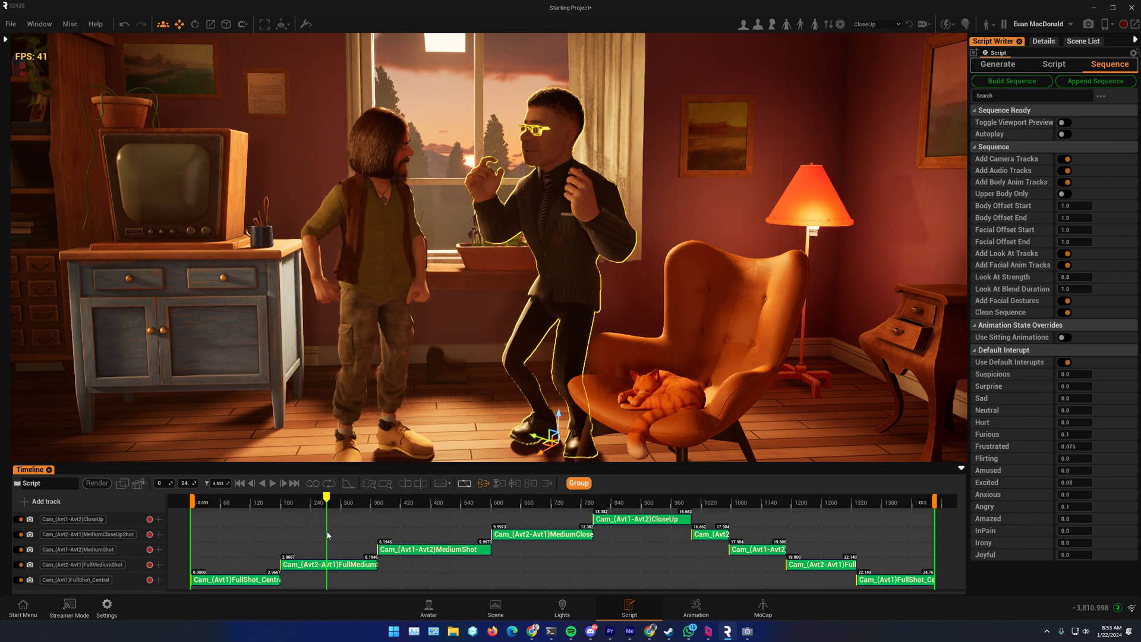
Play the built sequence from the start through its camera shots, with the selection outline and gizmo hidden
left_click(139, 483)
left_click(239, 483)
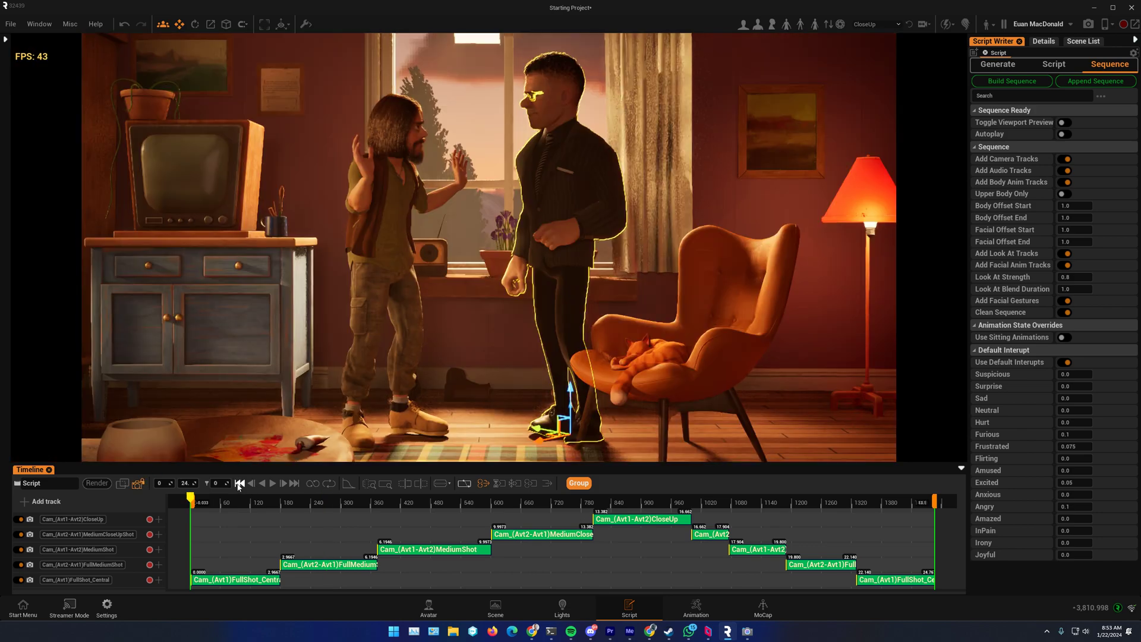
left_click(282, 26)
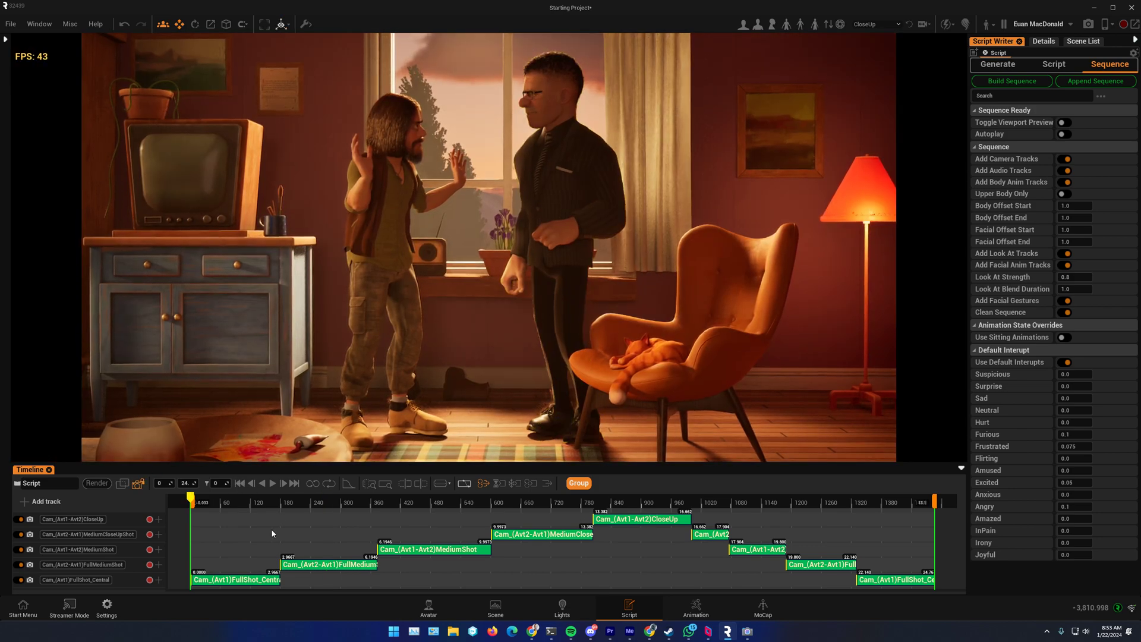
left_click(273, 483)
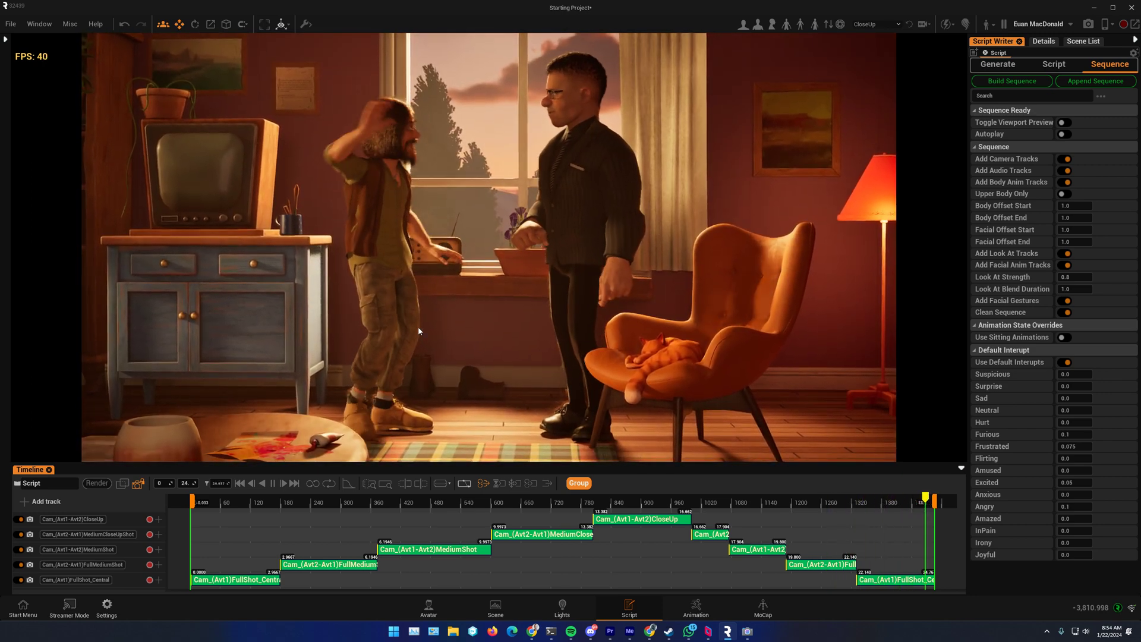
Check the suited actor's glasses at 4.1 s outside the camera view and select his attached reading-glasses mesh
left_click_drag(365, 505, 314, 505)
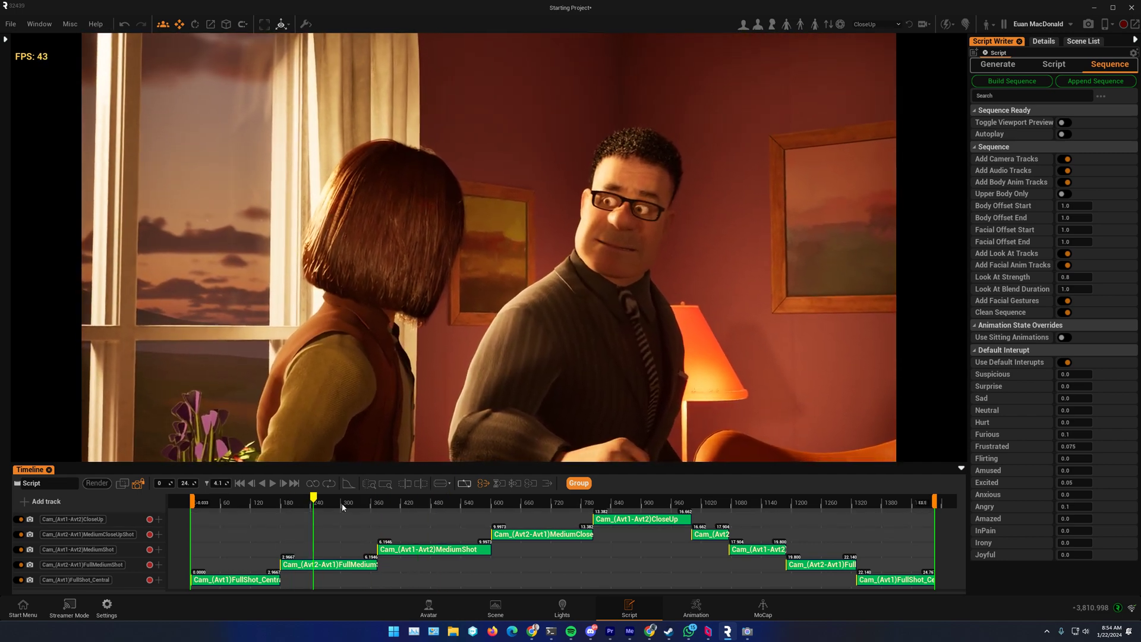
left_click(138, 483)
right_click_drag(573, 302, 603, 222)
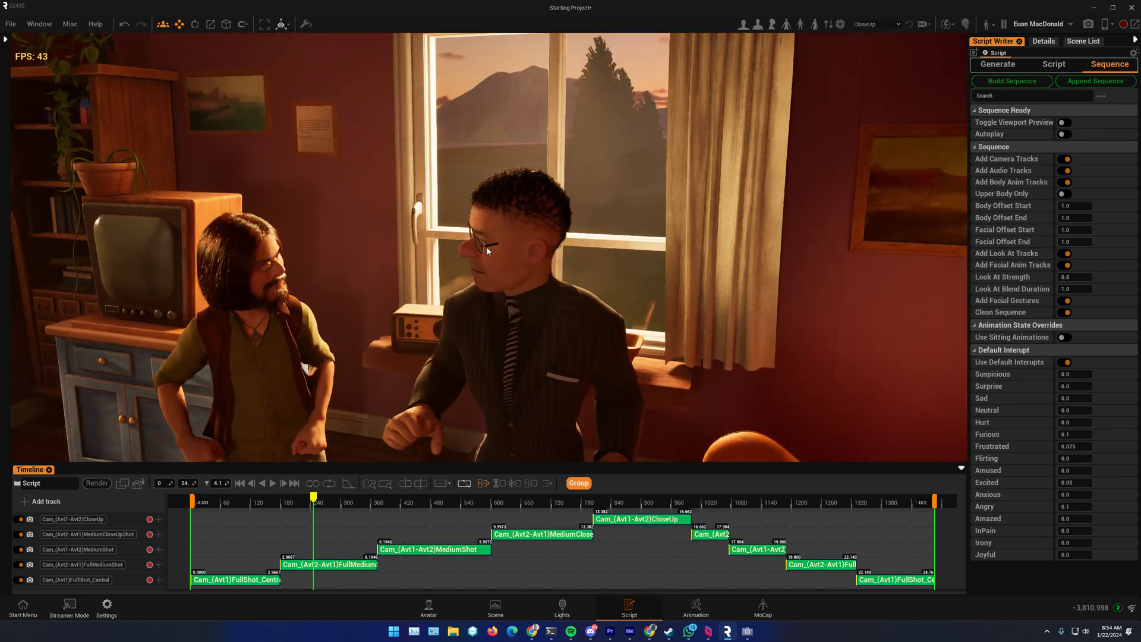
left_click(429, 606)
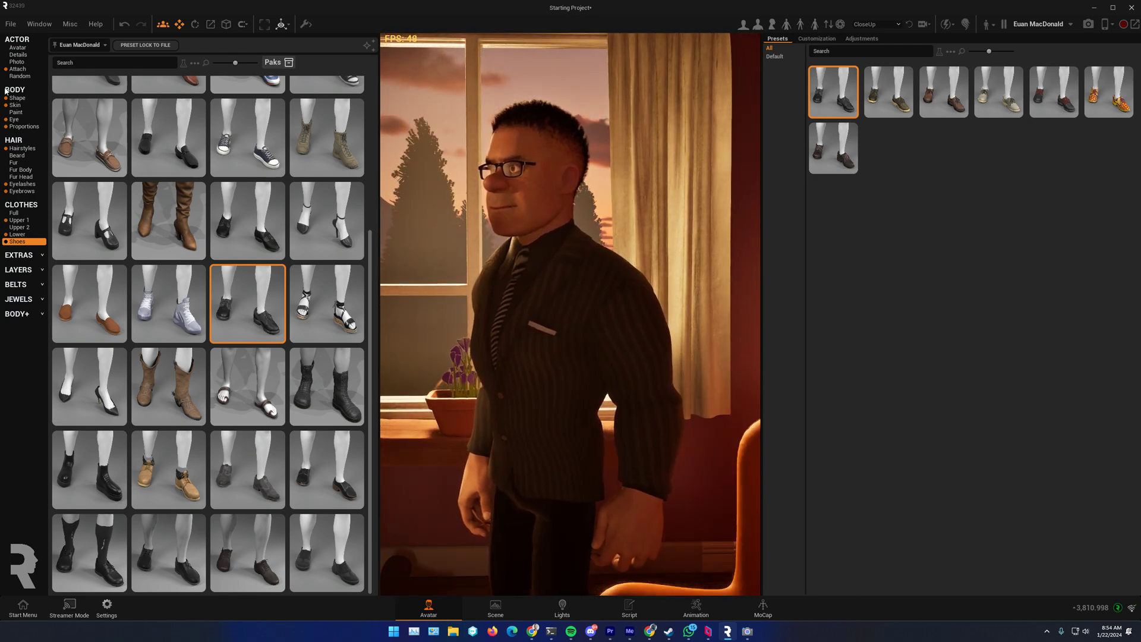
left_click(20, 69)
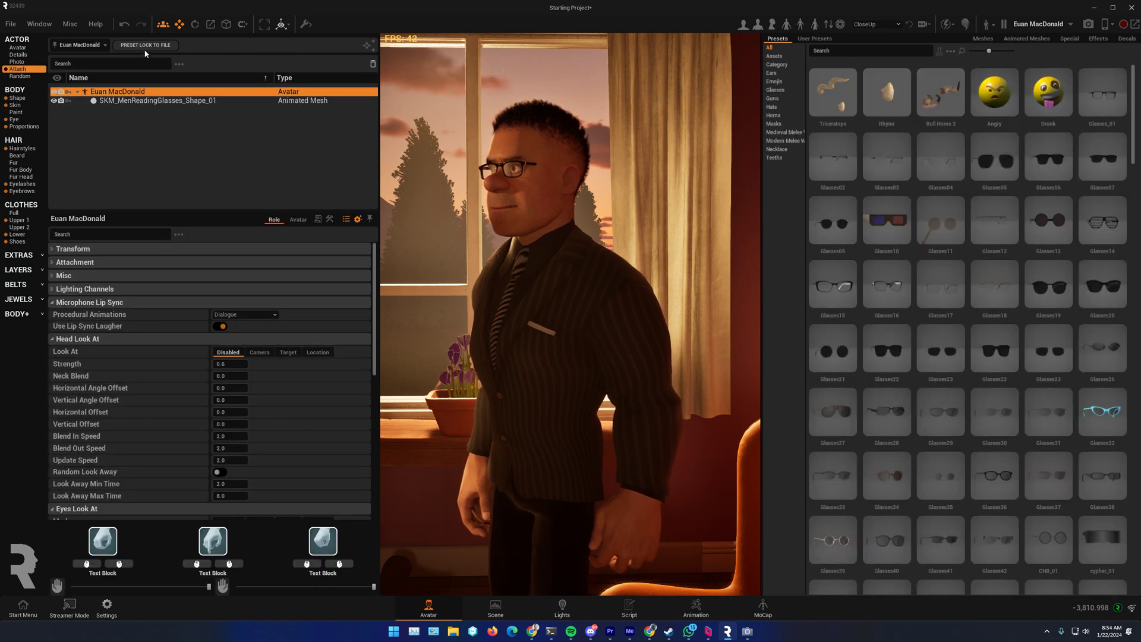
left_click(154, 101)
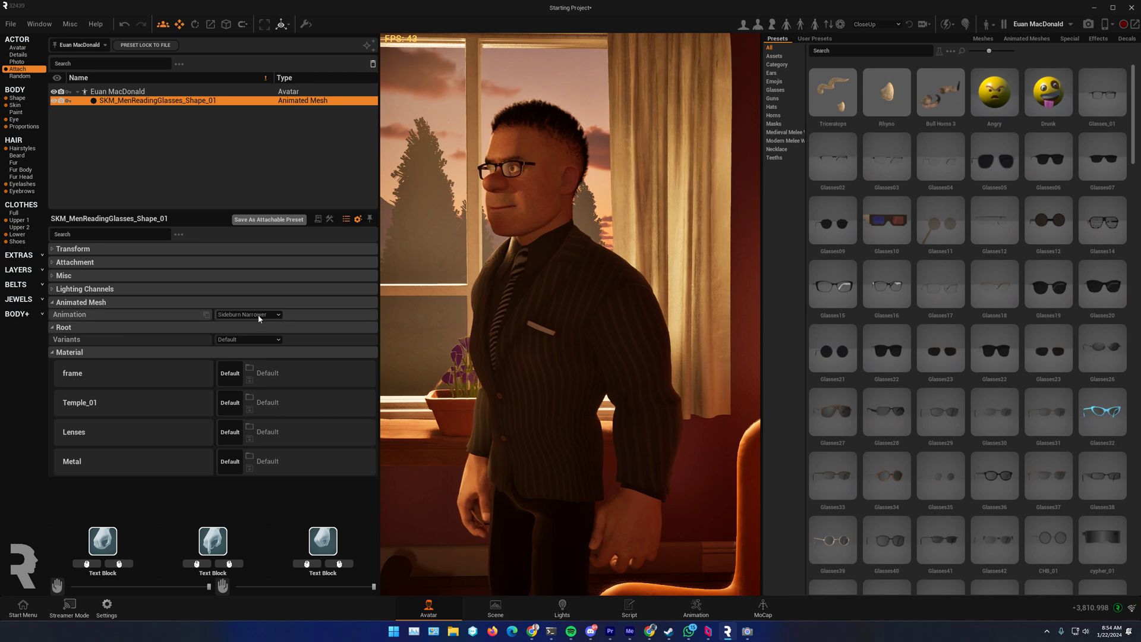
Try the Sideburn Wider animation on the suited actor's glasses and set it back to Sideburn Narrower
left_click(237, 335)
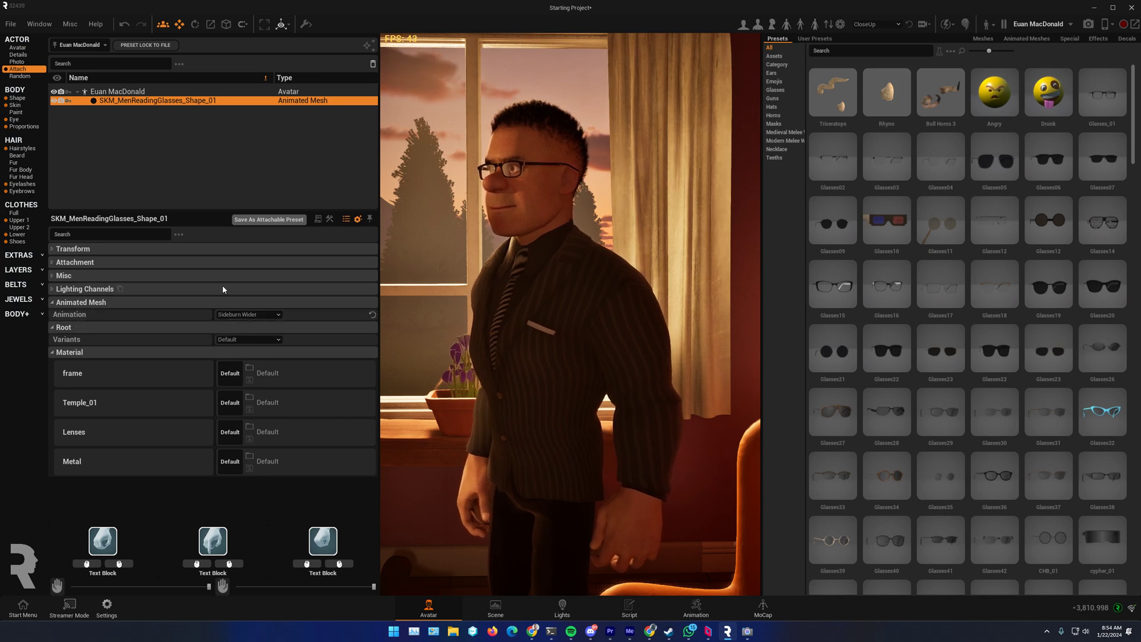
left_click_drag(548, 263, 651, 263)
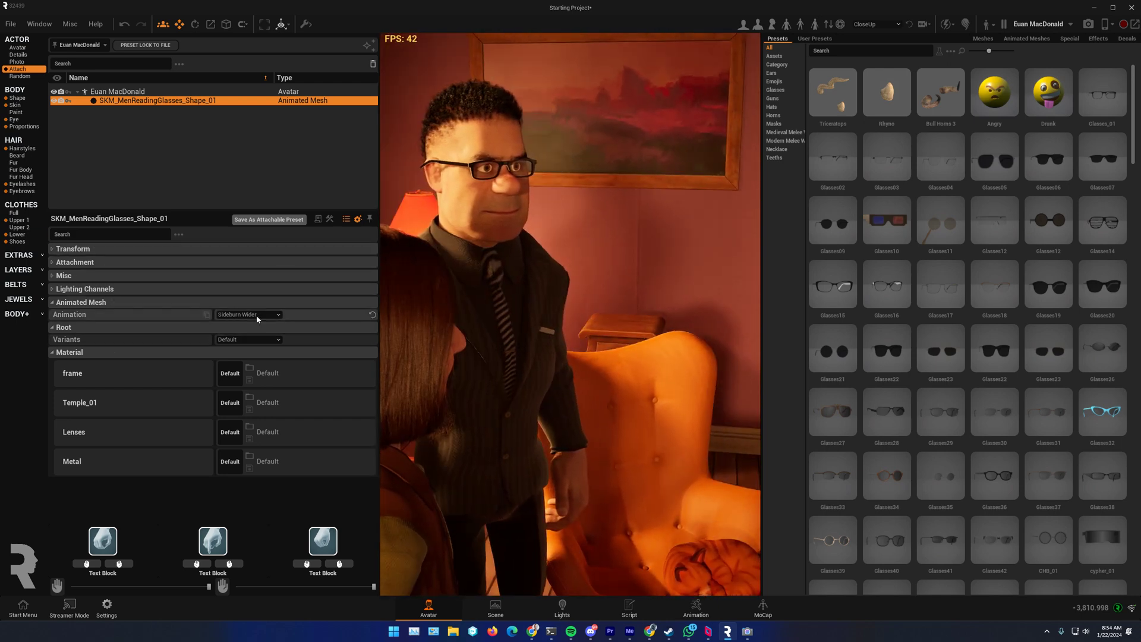
left_click(257, 315)
left_click(245, 328)
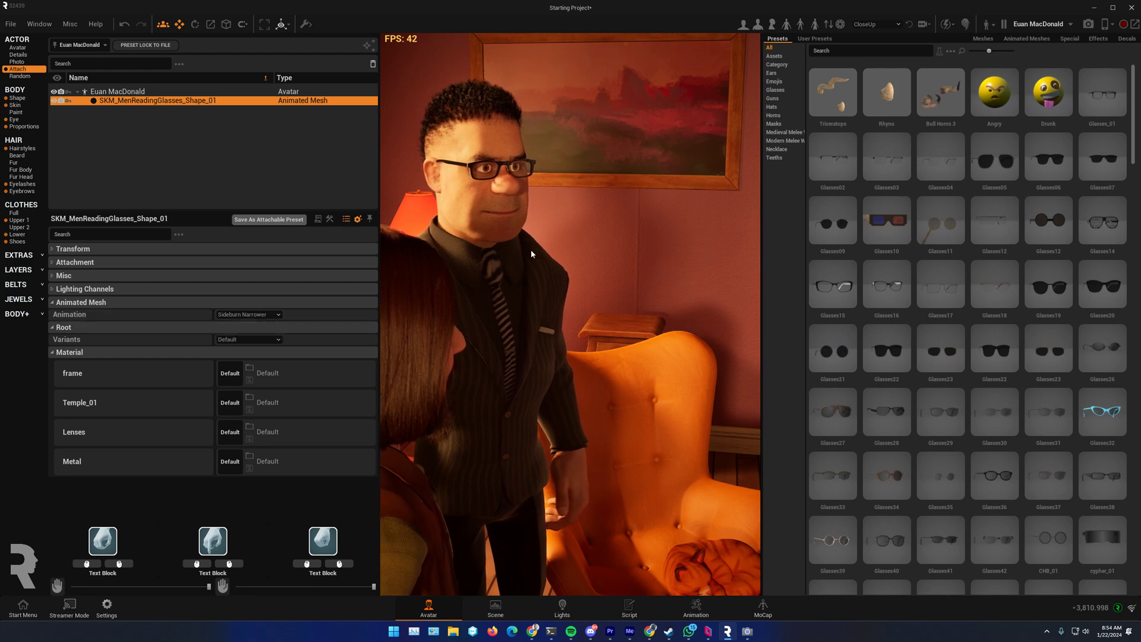
Examine the glasses' transform settings and their fit on the suited actor's face from several angles
left_click_drag(541, 255, 417, 255)
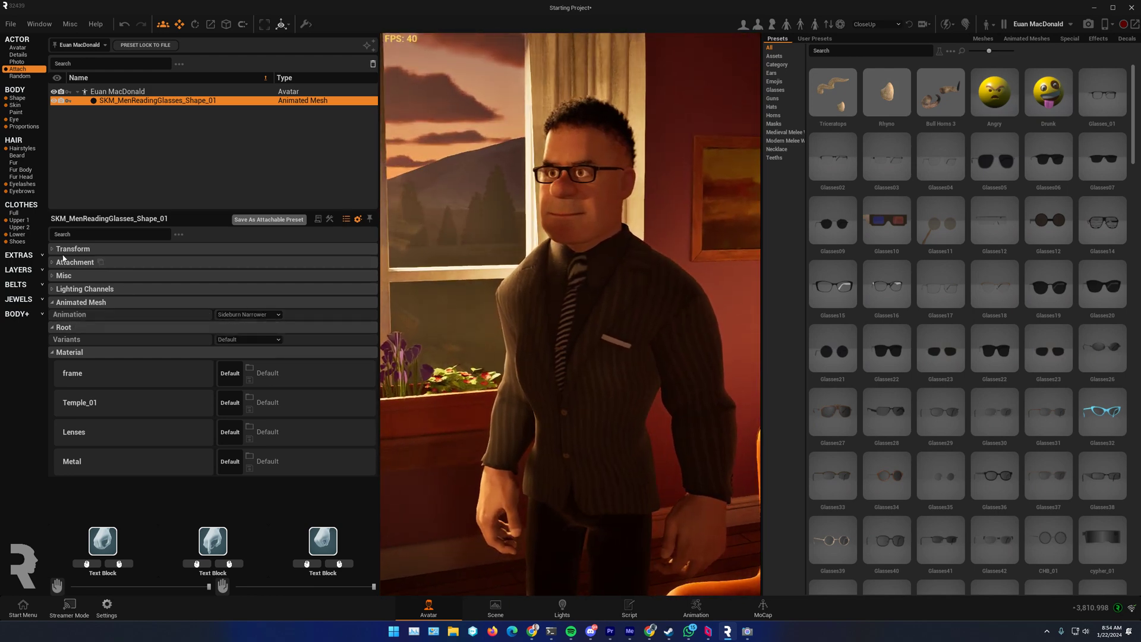
left_click(61, 249)
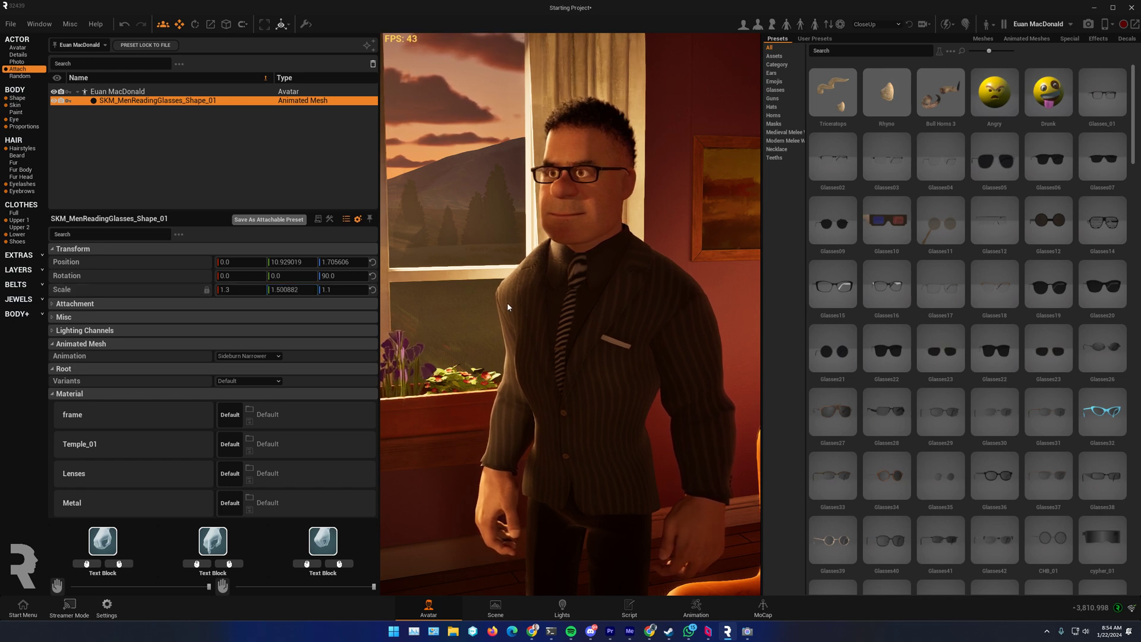
mouse_move(507, 303)
left_mouse_down()
mouse_move(642, 303)
mouse_move(600, 303)
left_mouse_up()
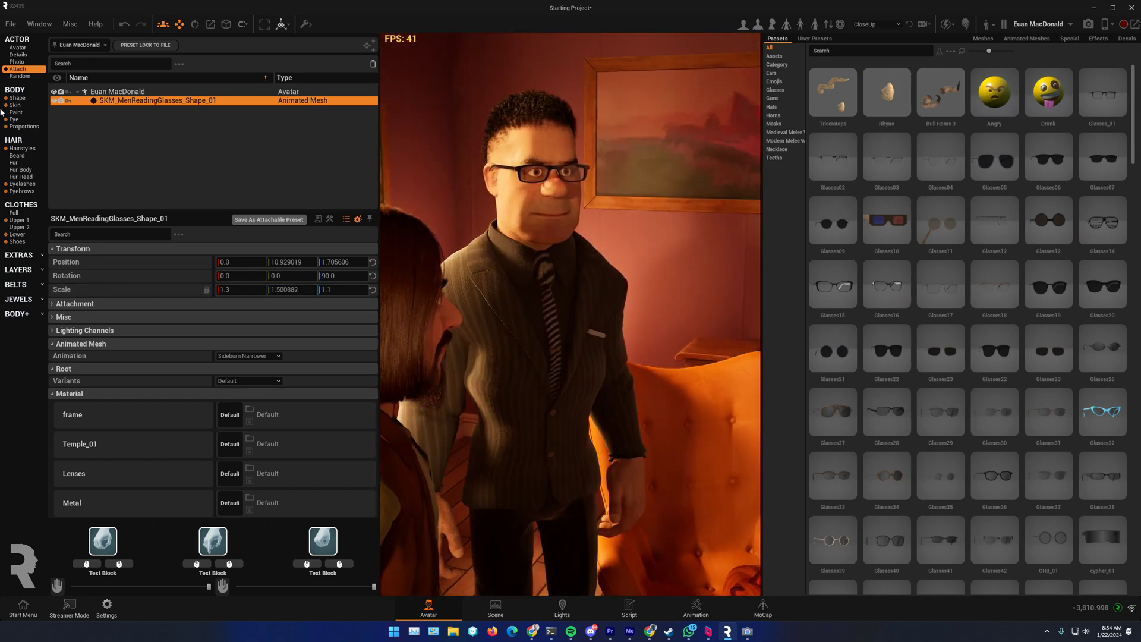
scroll(631, 383, "down", 3)
scroll(630, 385, "up", 1)
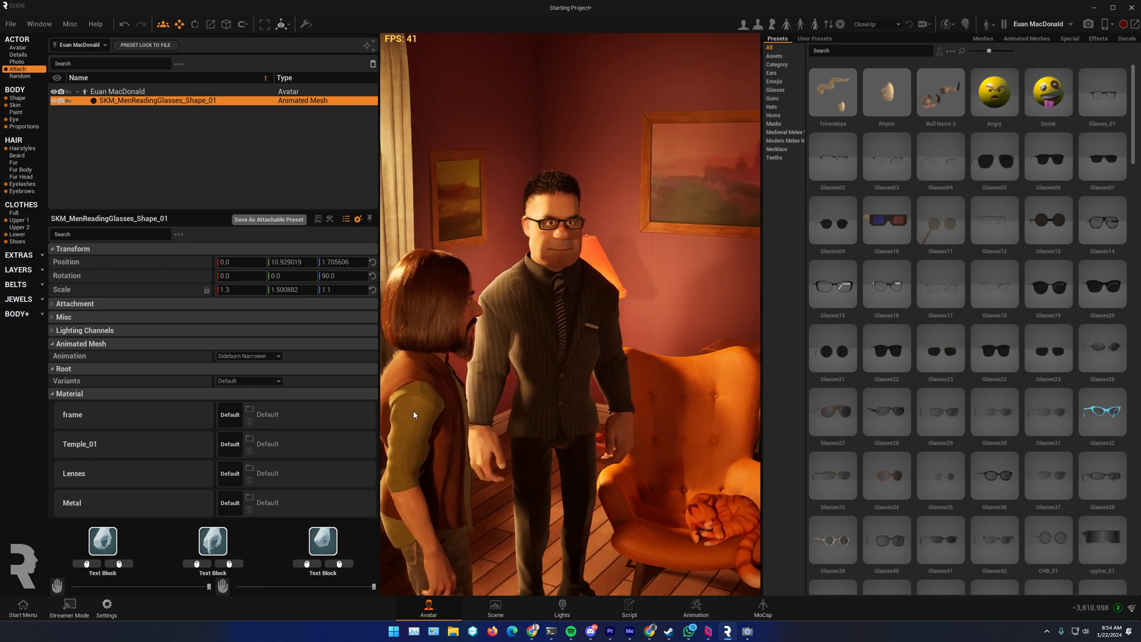
left_click_drag(547, 445, 545, 441)
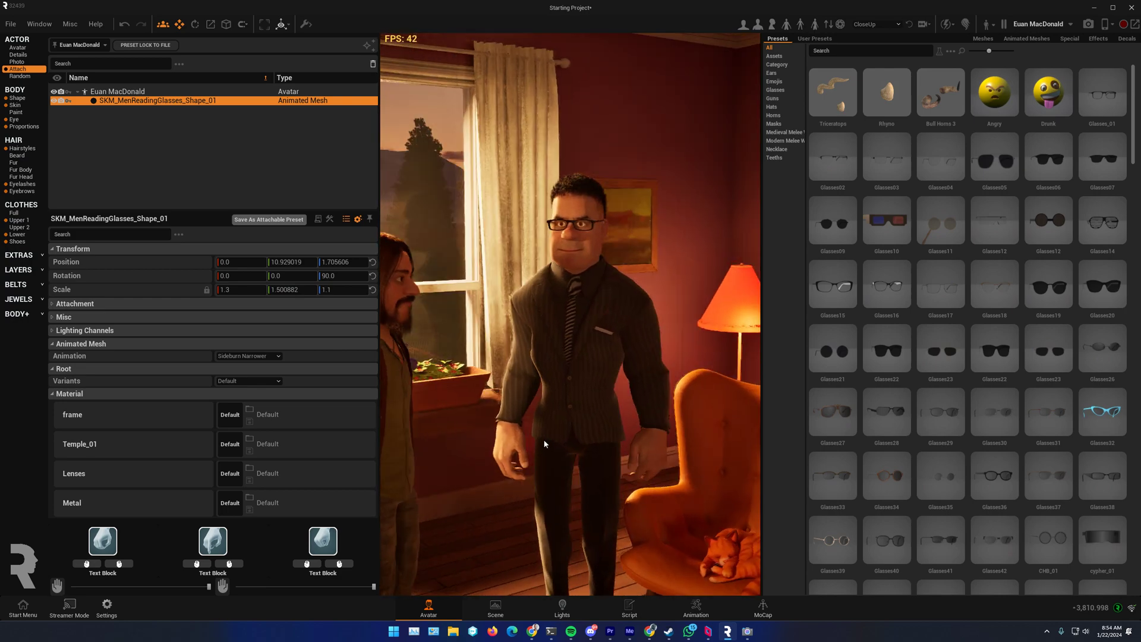
Check the long-haired actor's face in the scene and select him for avatar shape editing, framed up close
left_click(515, 603)
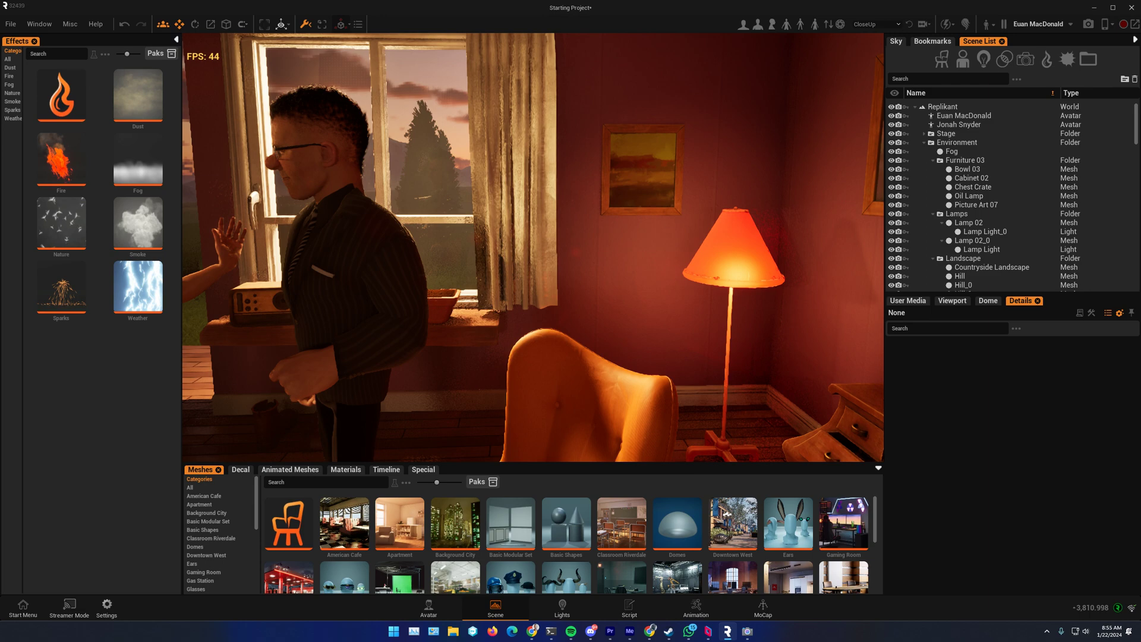
right_click_drag(366, 295, 366, 295)
right_click_drag(286, 270, 286, 270)
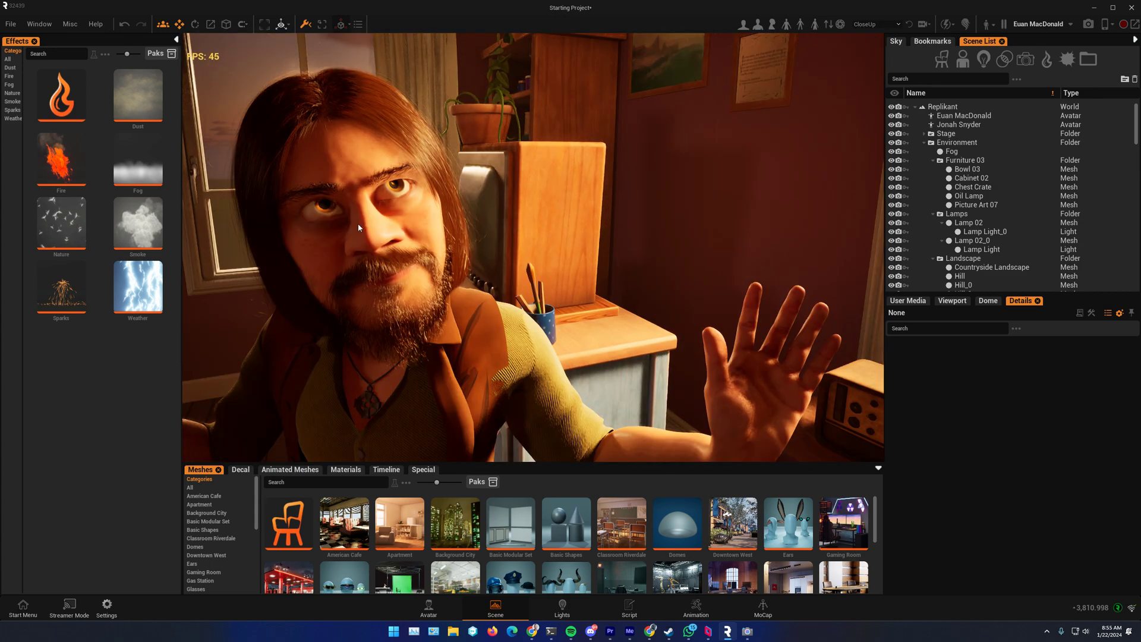
left_click(429, 608)
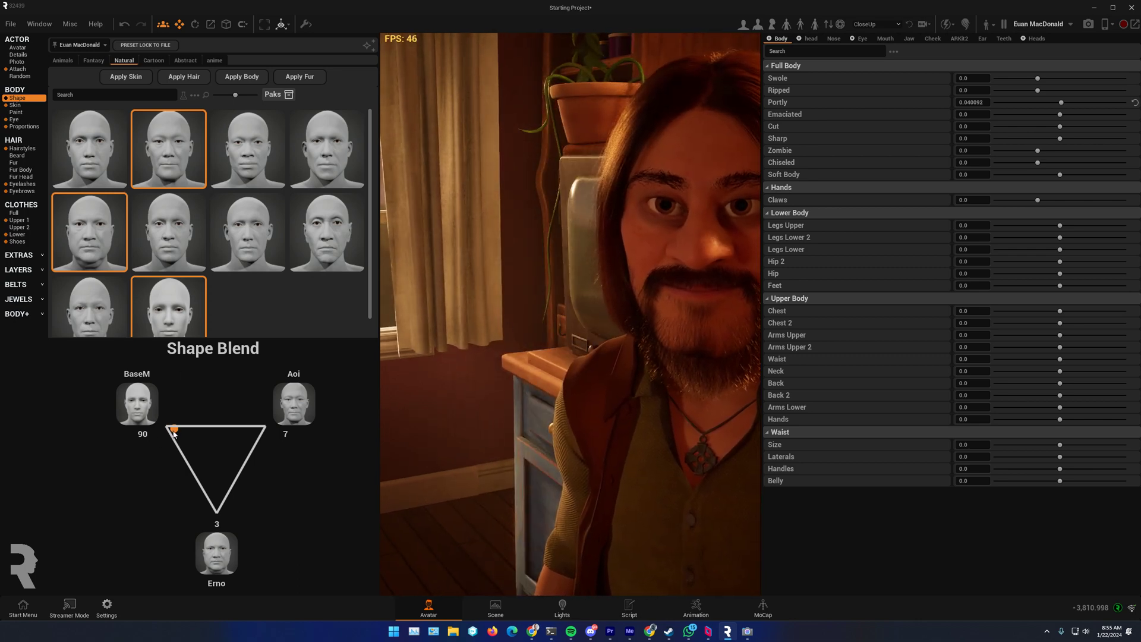
left_click(277, 418)
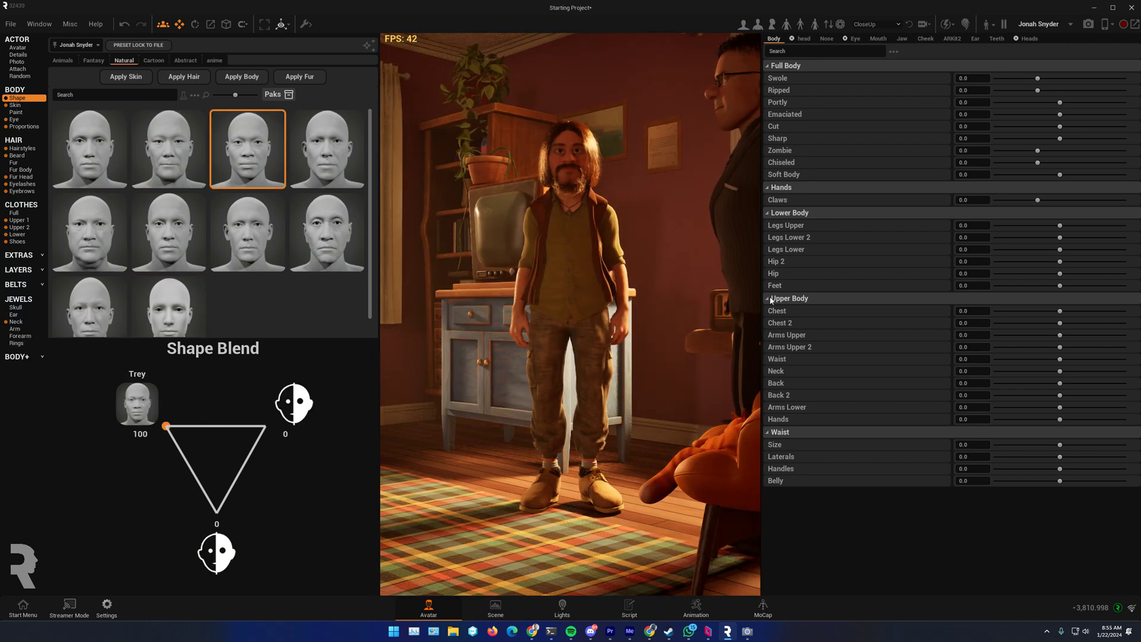
scroll(591, 233, "up", 3)
middle_click_drag(587, 135, 587, 268)
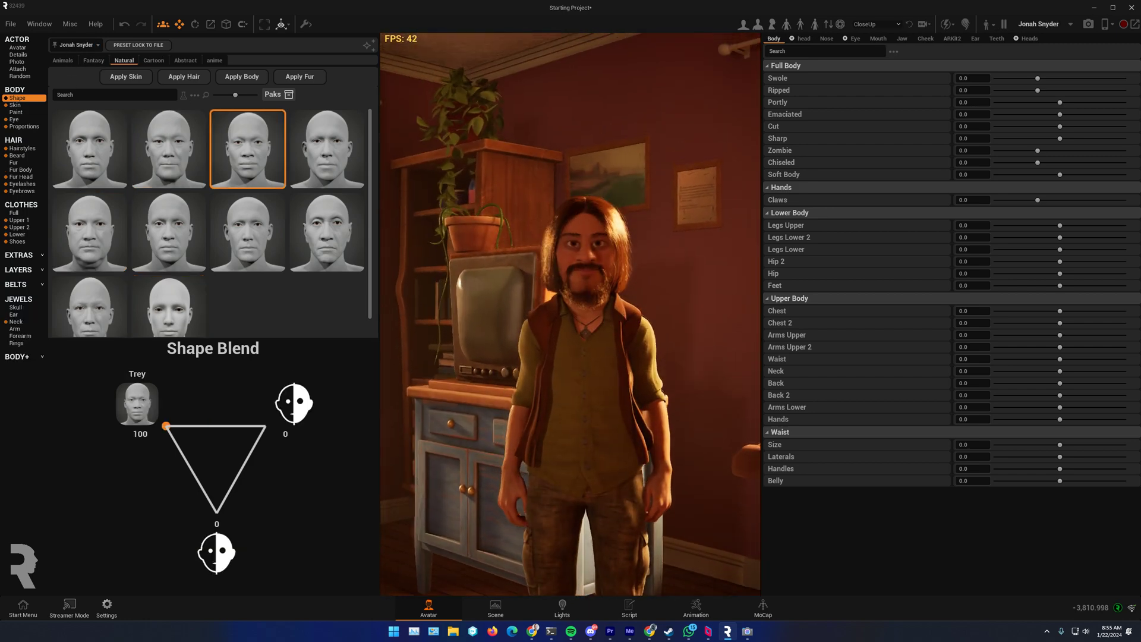
scroll(576, 135, "up", 4)
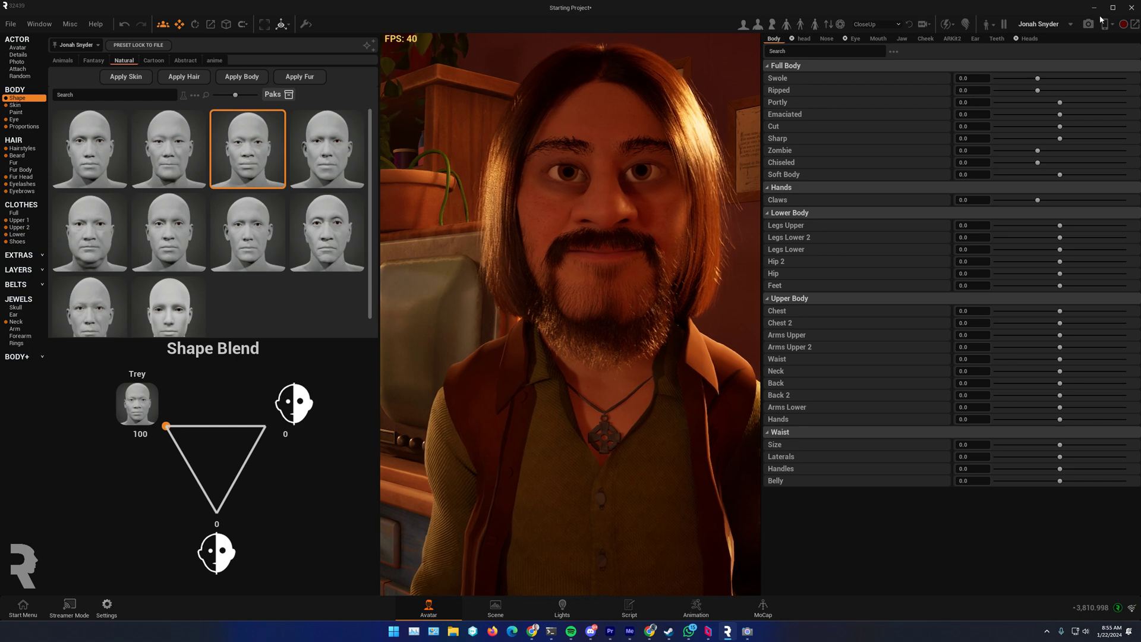
Reset the long-haired actor's Old Cartoon 03 head shape and his other active head shape to 0
left_click(1031, 39)
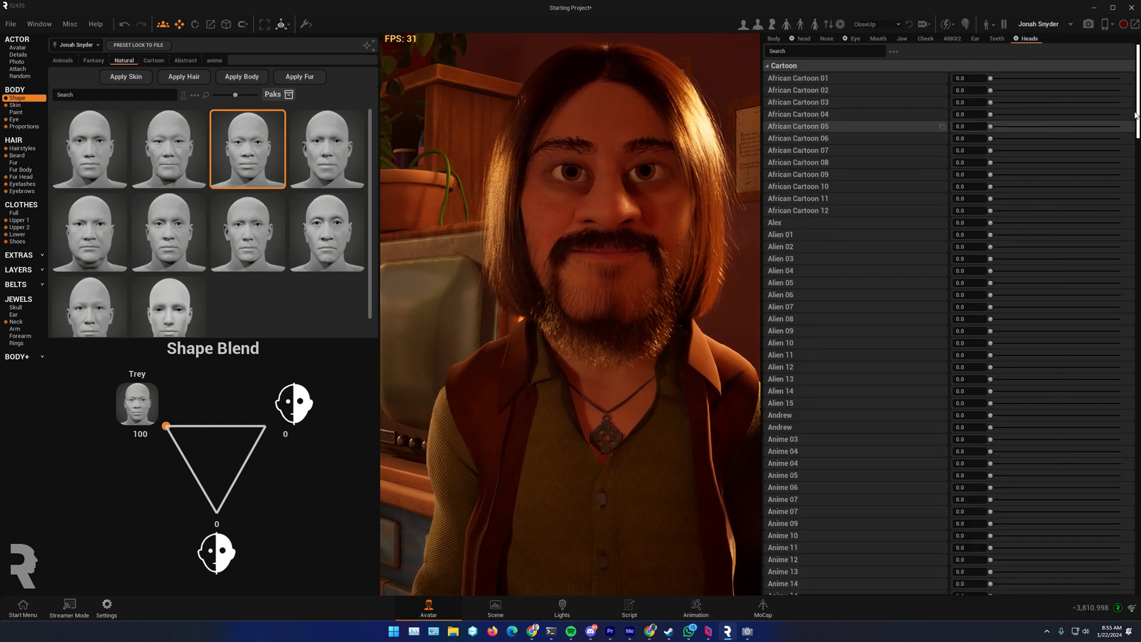
left_click_drag(1138, 85, 1138, 445)
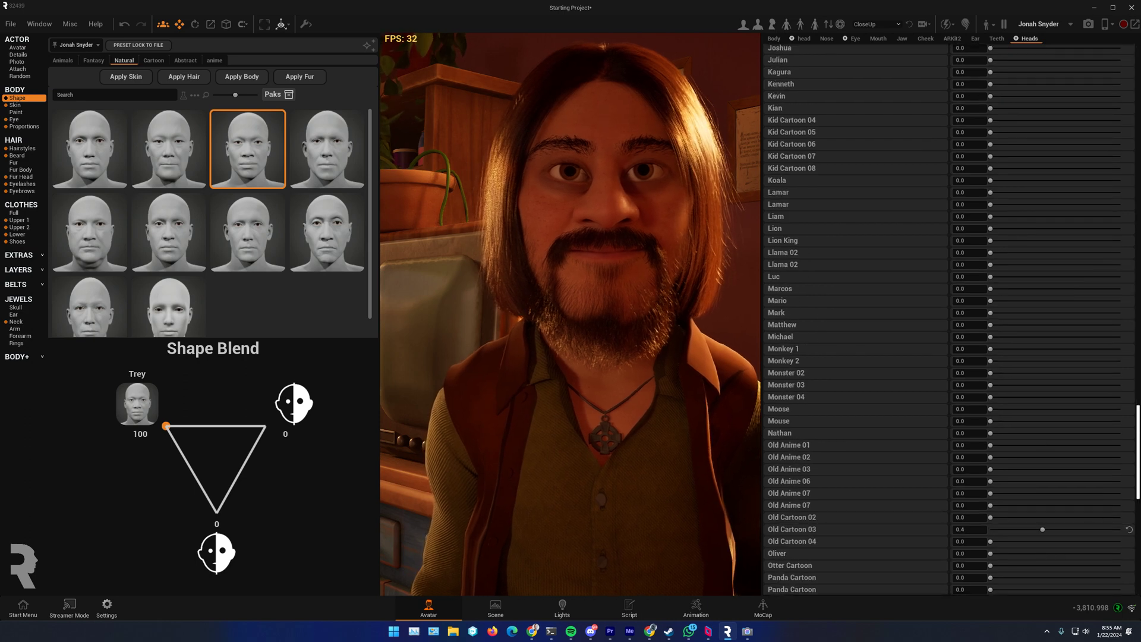
left_click_drag(1046, 530, 863, 395)
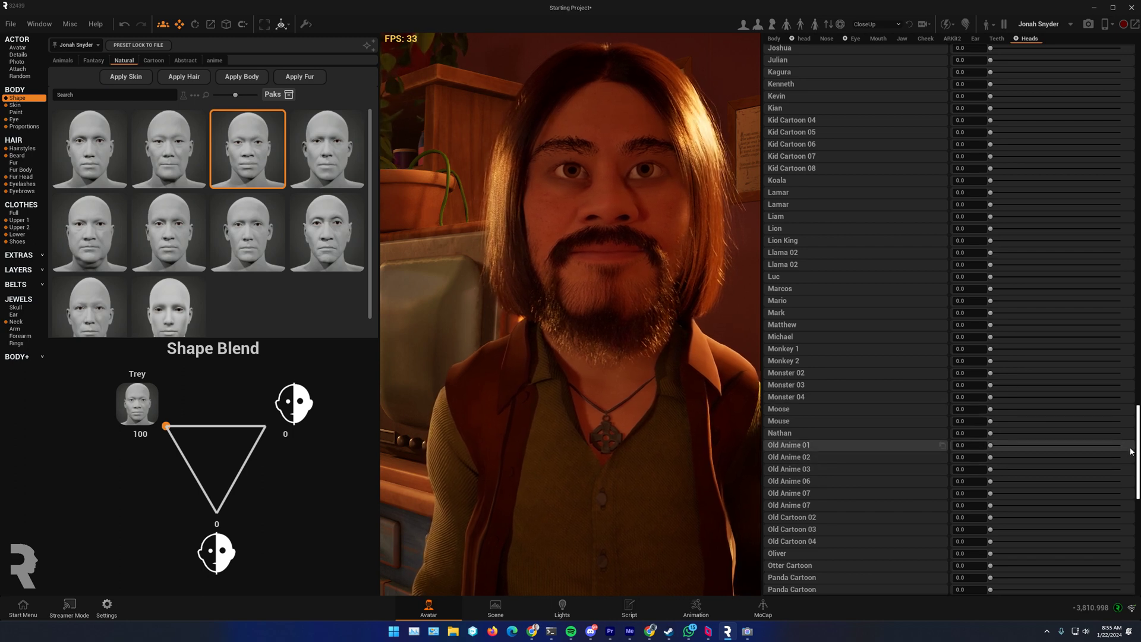
scroll(844, 452, "down", 10)
scroll(1116, 120, "up", 15)
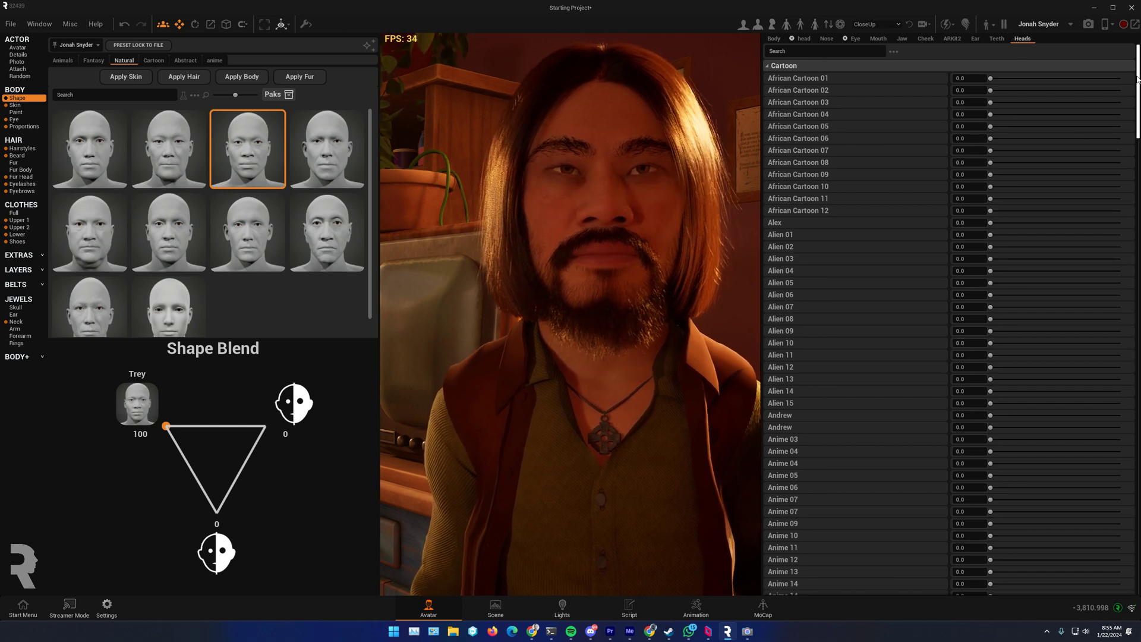
Set the Capibara head shape of the long-haired actor to about 0.23
left_click_drag(1139, 79, 1125, 267)
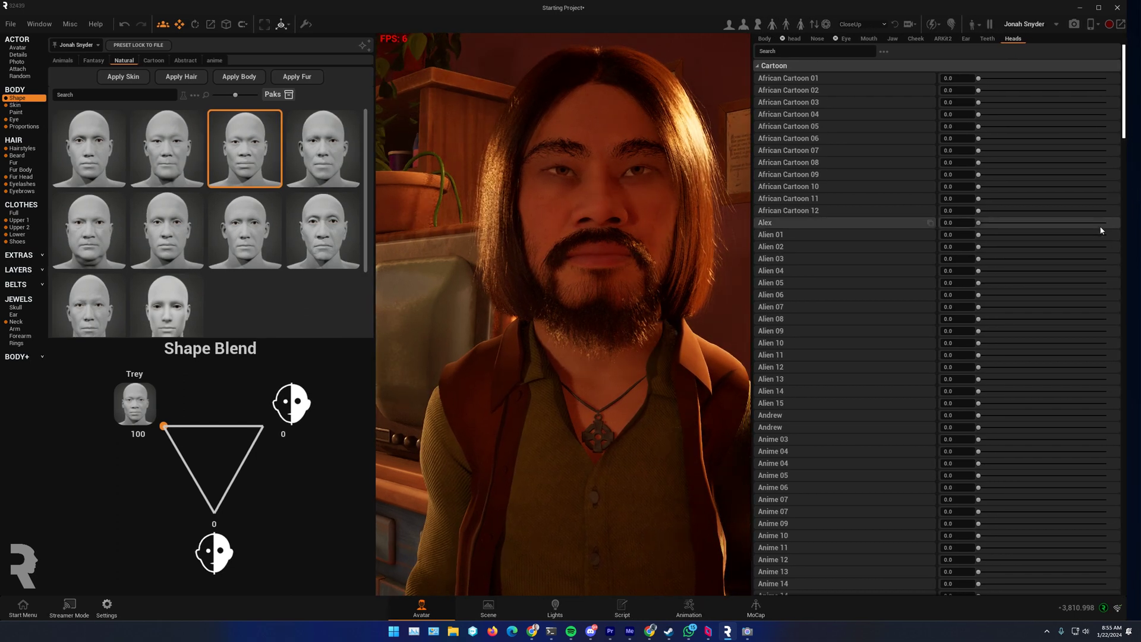
scroll(1058, 255, "down", 2)
scroll(1035, 272, "down", 13)
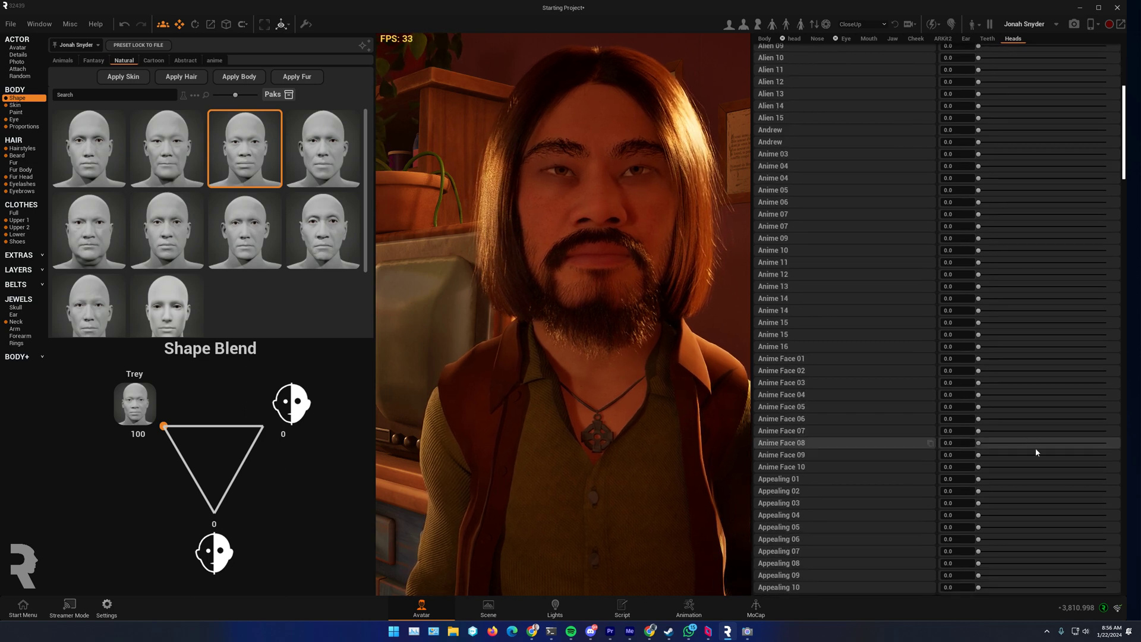
scroll(912, 494, "down", 2)
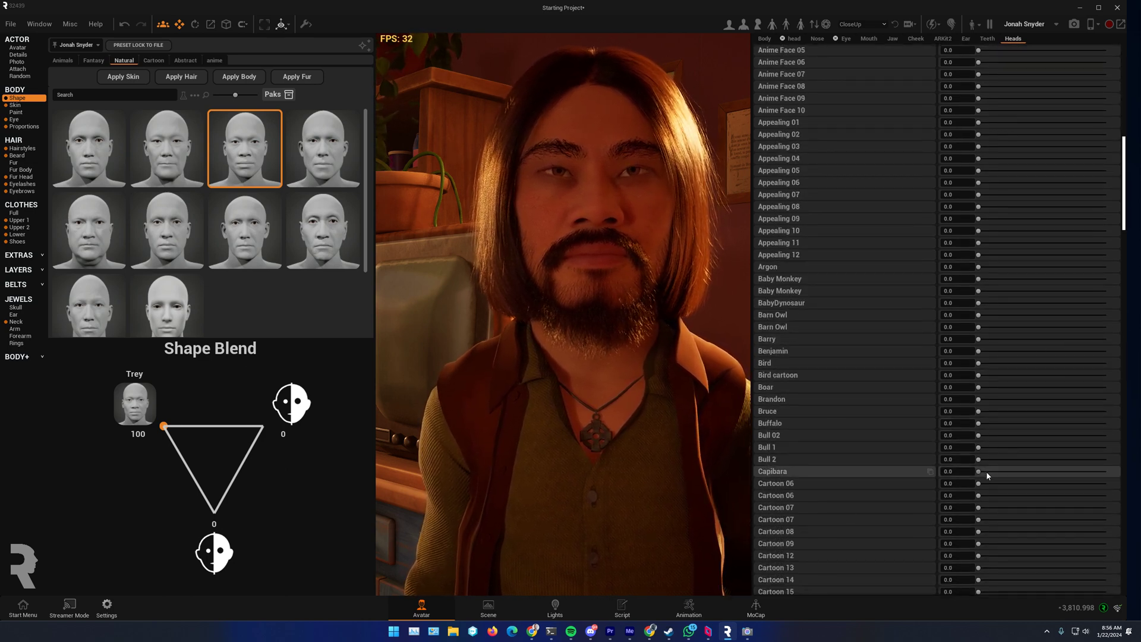
left_click_drag(980, 473, 1007, 472)
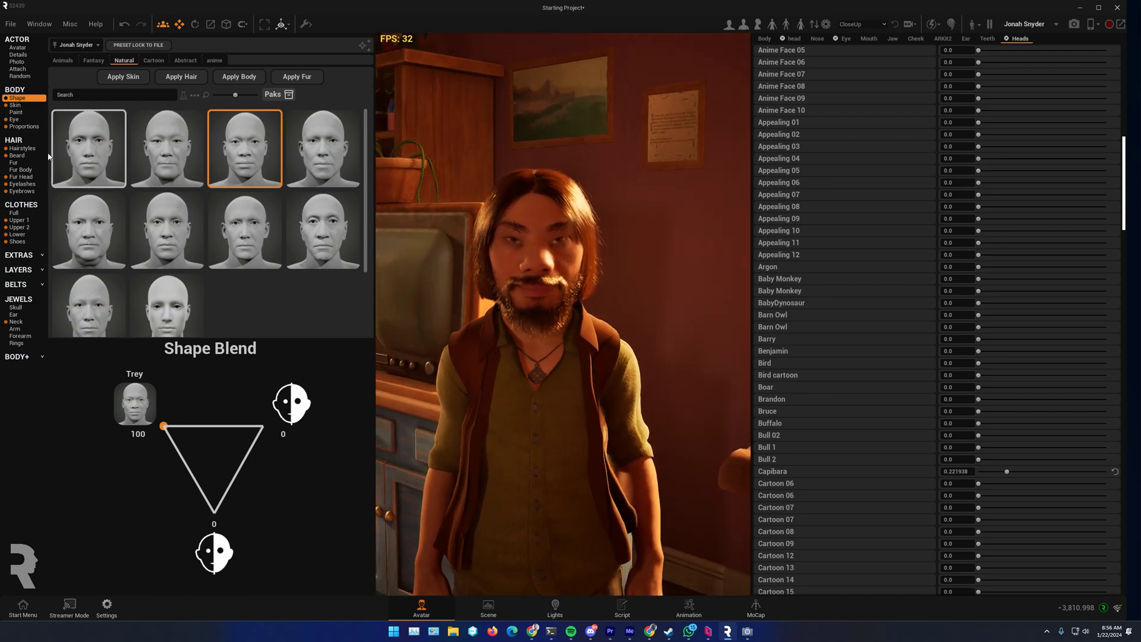
Enable simulation for the long-haired actor's groom hair, try a vertical gravity value of 50, and set it to 0
left_click(29, 150)
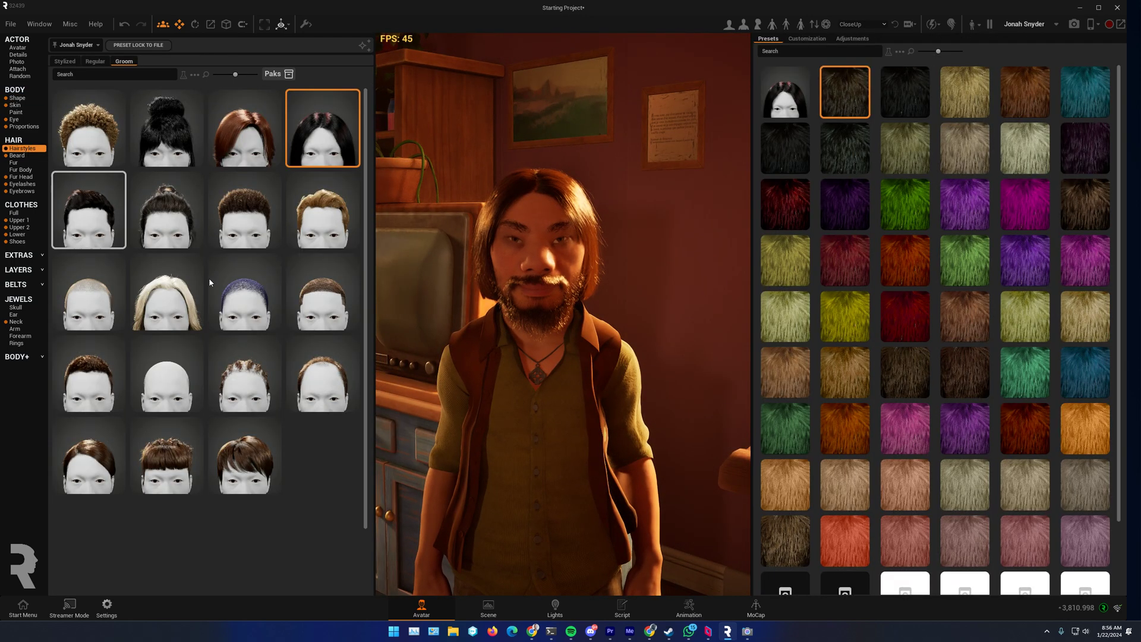
left_click(808, 38)
left_click(852, 39)
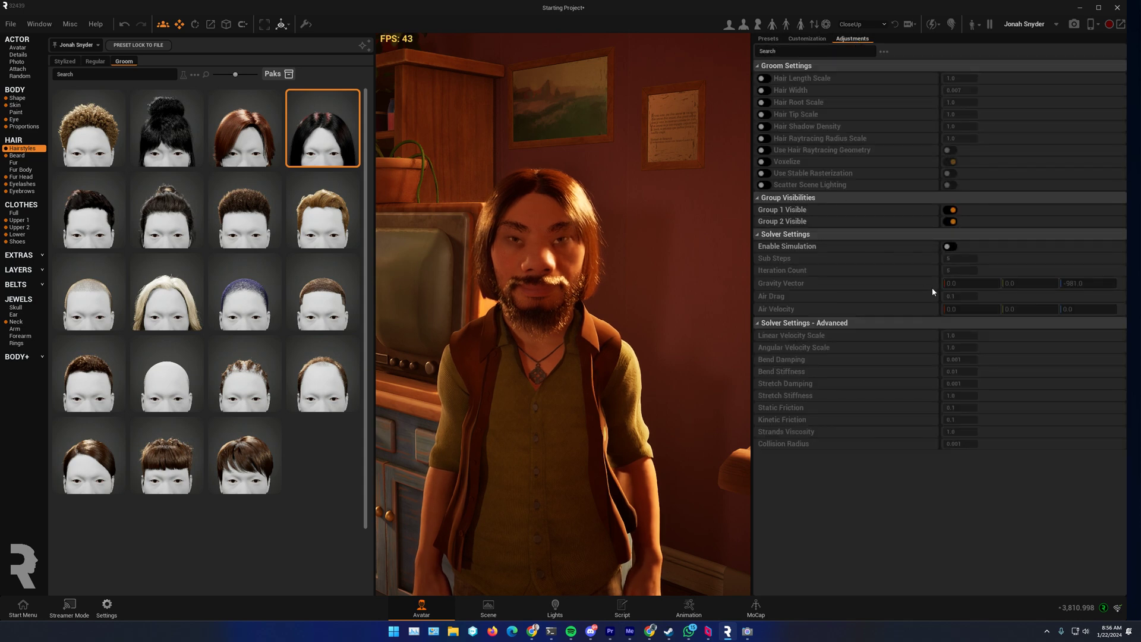
left_click(952, 247)
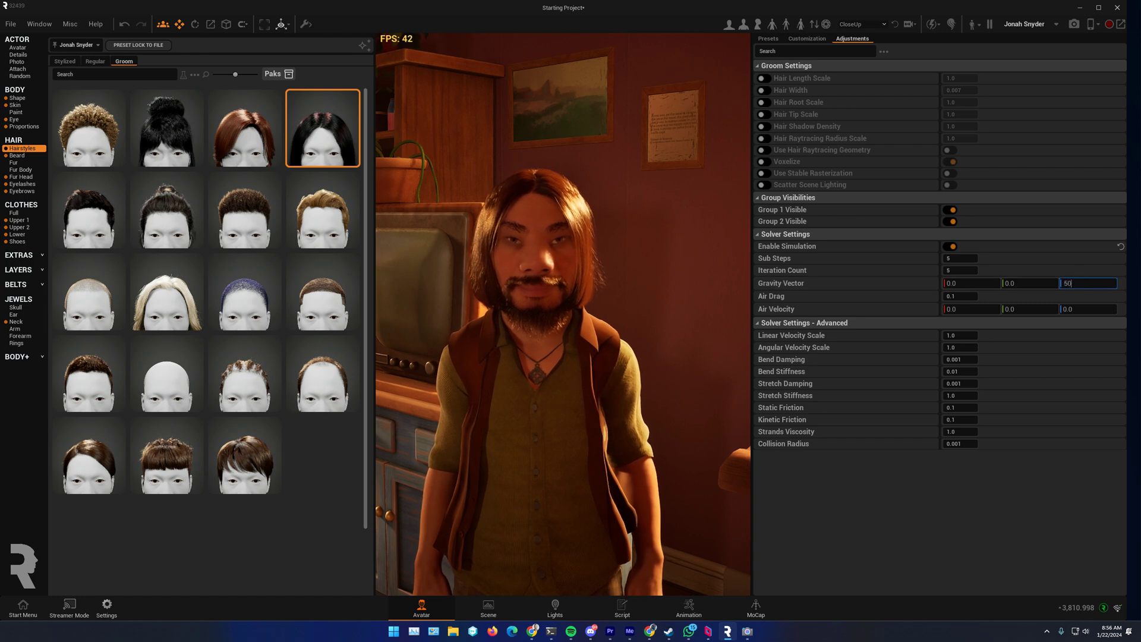
key("Return")
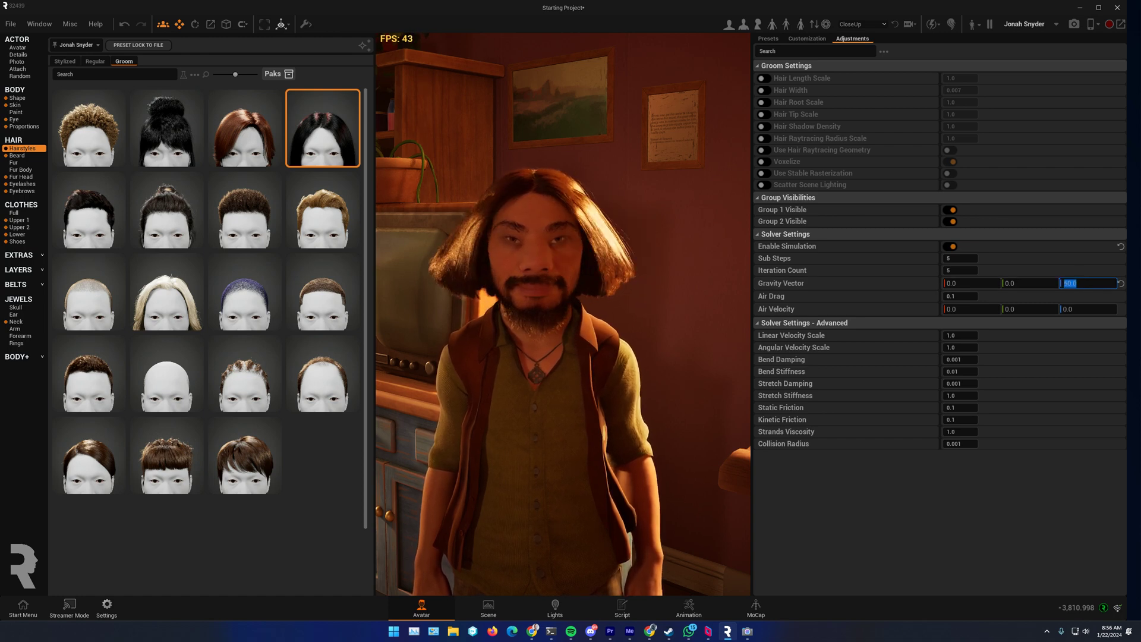
type("0")
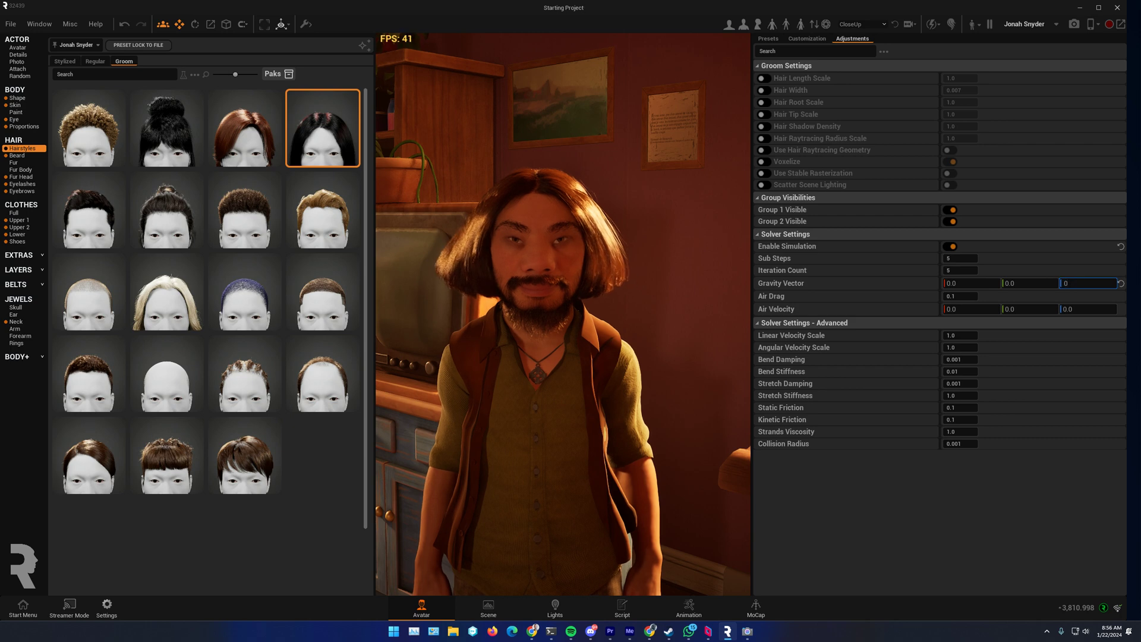
key("Return")
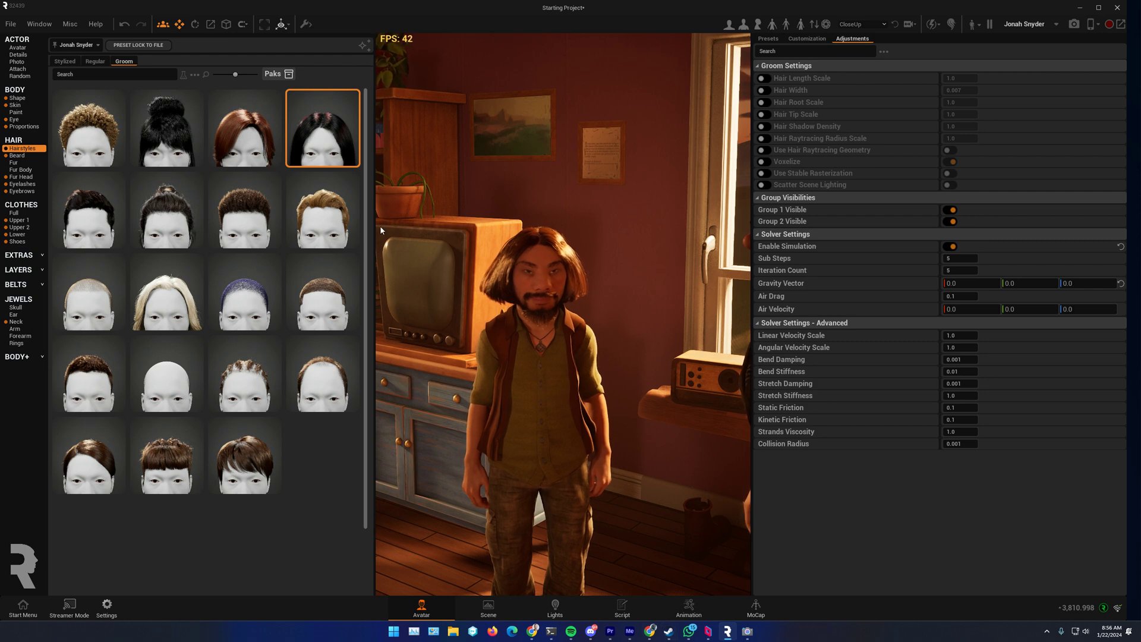
Set the long-haired actor's Entire Face facial animation to 1.2 and its Lip Sync Multiplier to 1.4
left_click(27, 54)
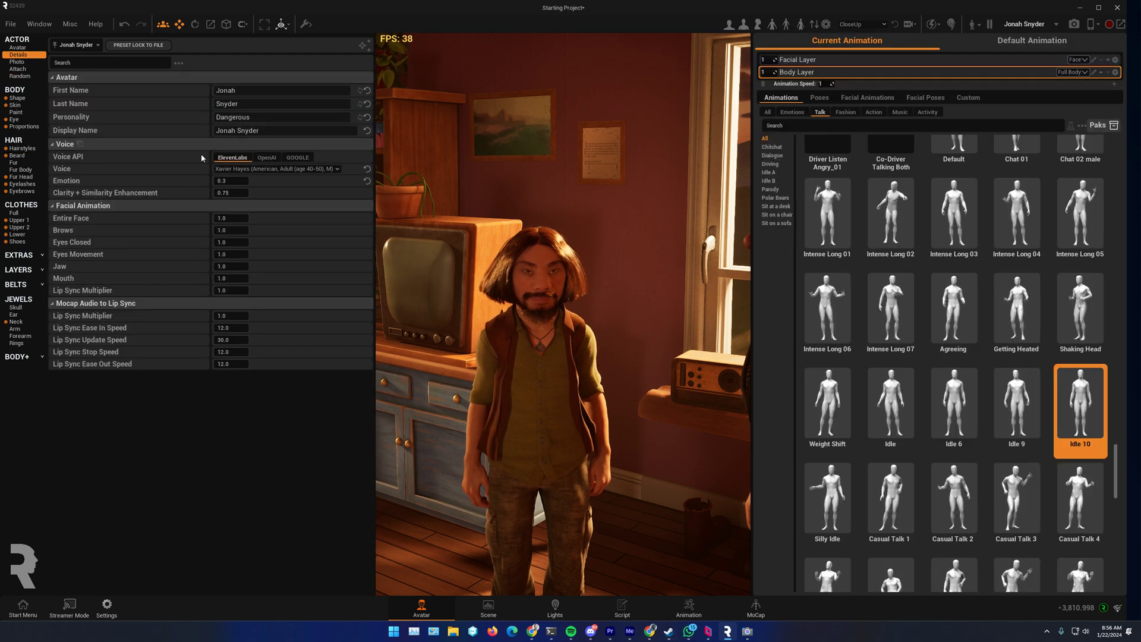
type("1.2")
key("Return")
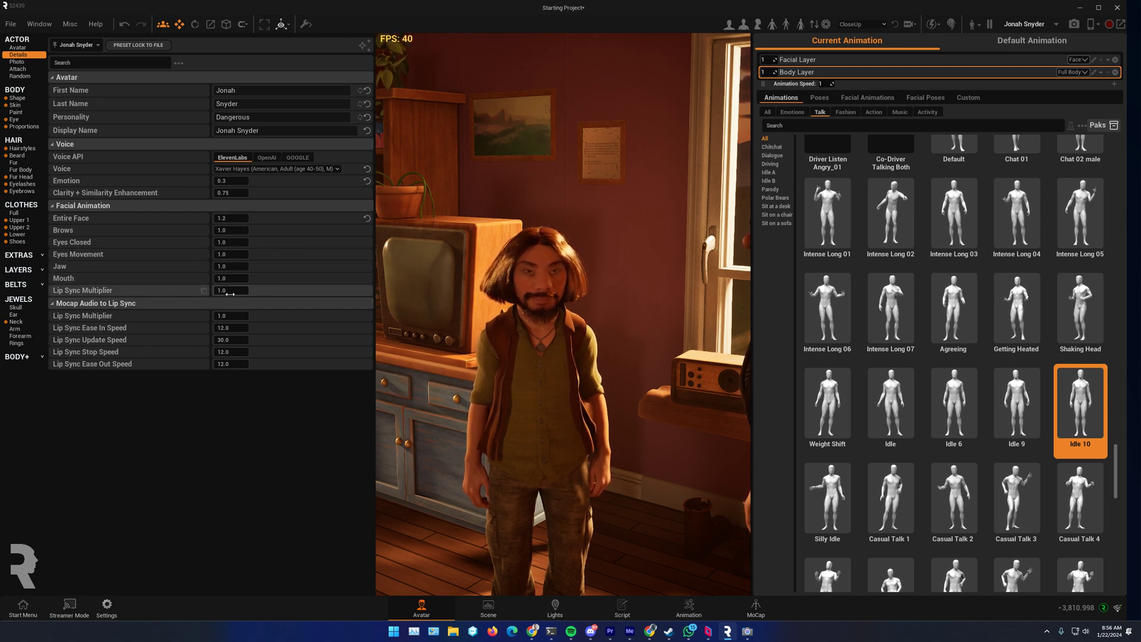
type("1.")
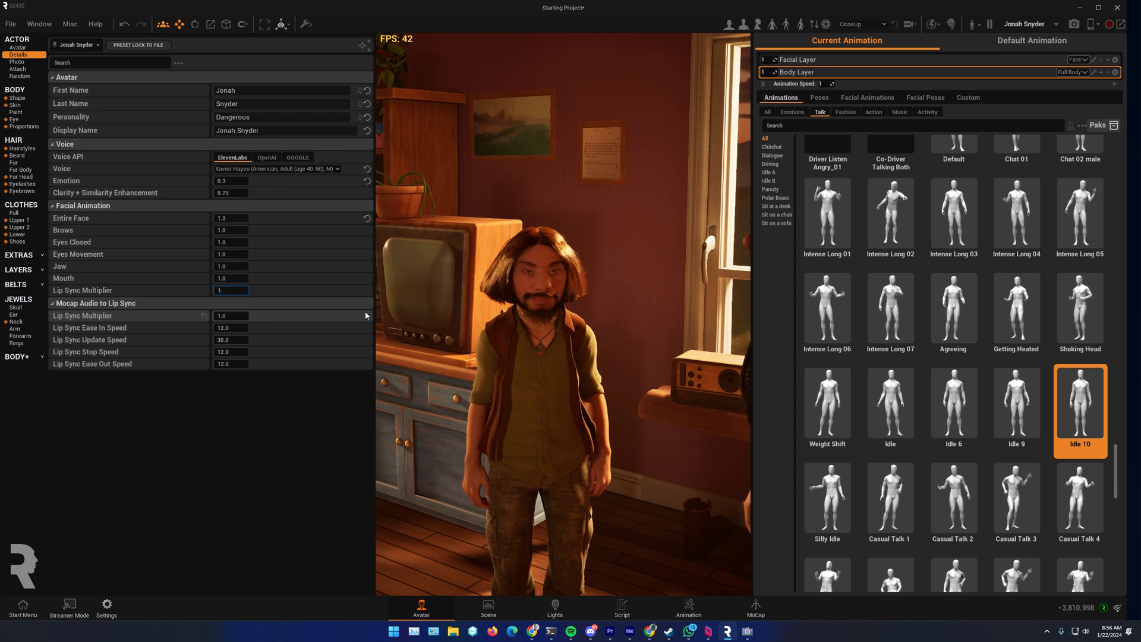
type("4")
key("Return")
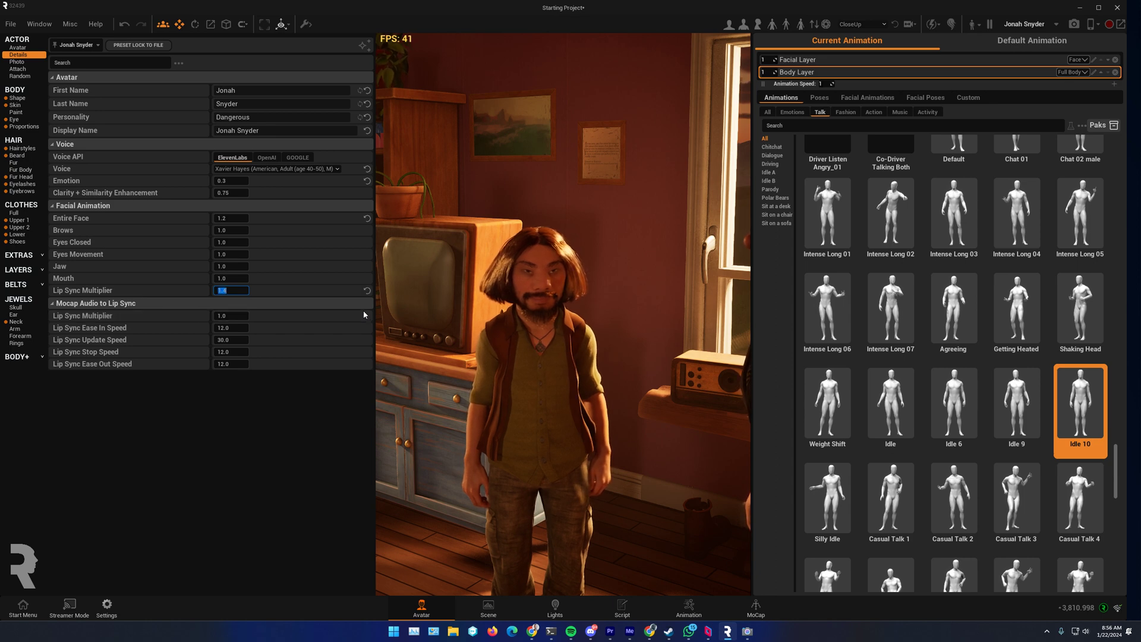
left_click(514, 401)
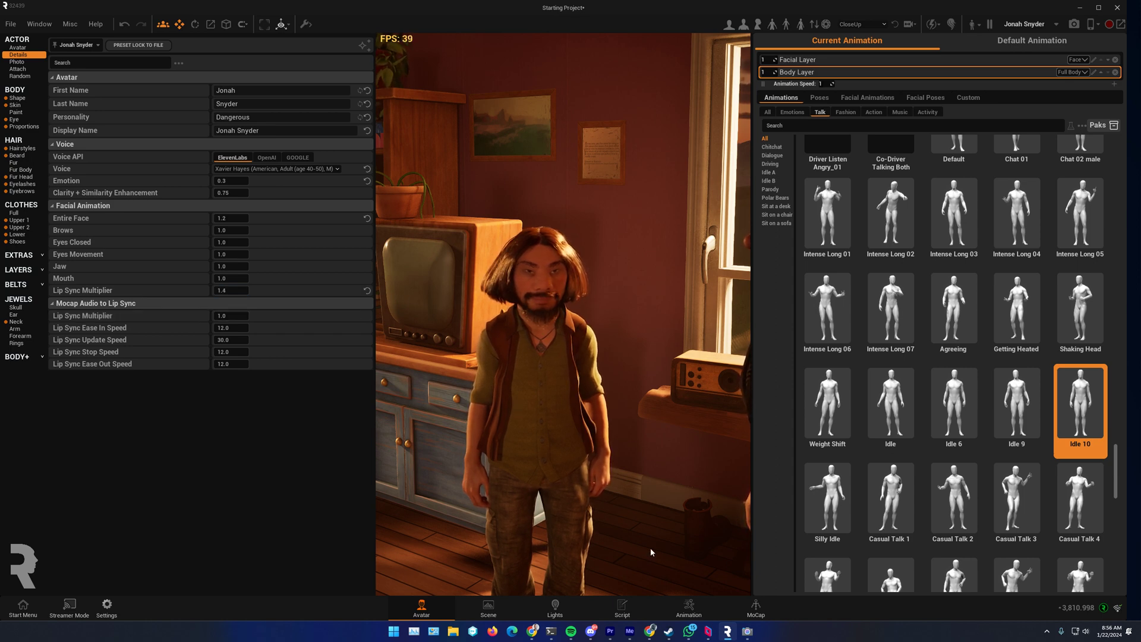
Play the sequence from about 1.1 s outside the camera view to check the long-haired actor's simulated hair
left_click(688, 612)
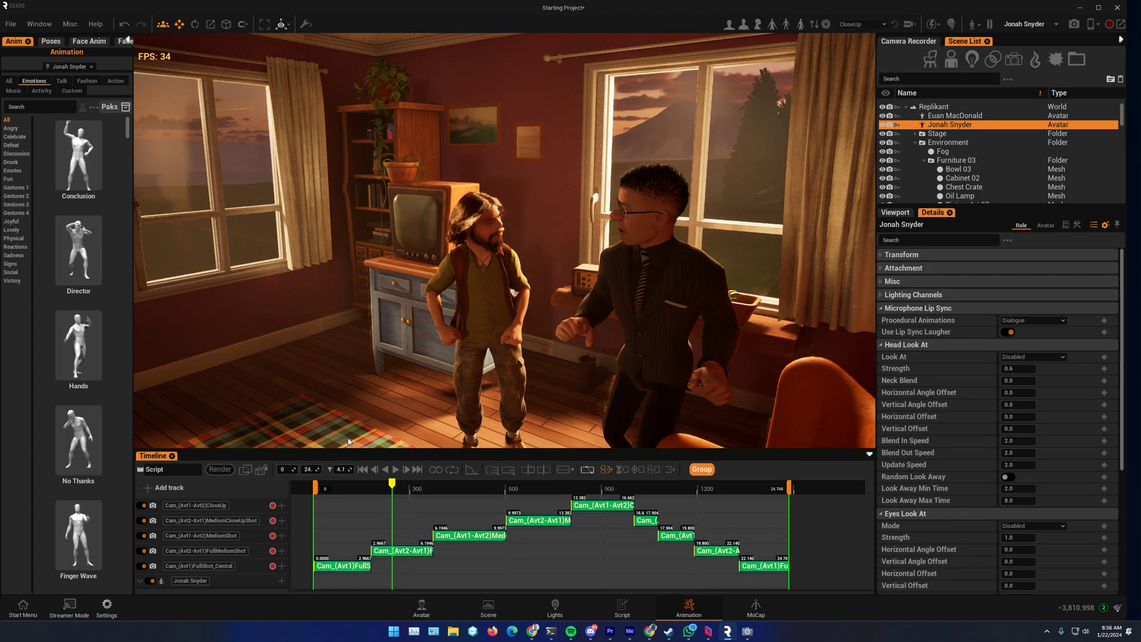
left_click(333, 490)
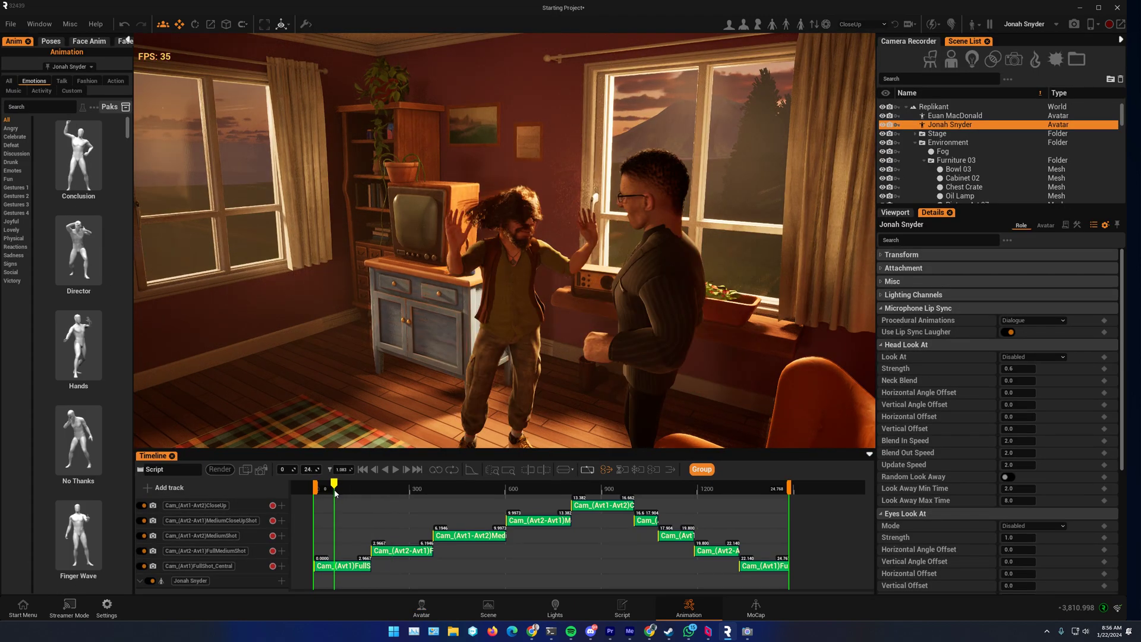
left_click(395, 469)
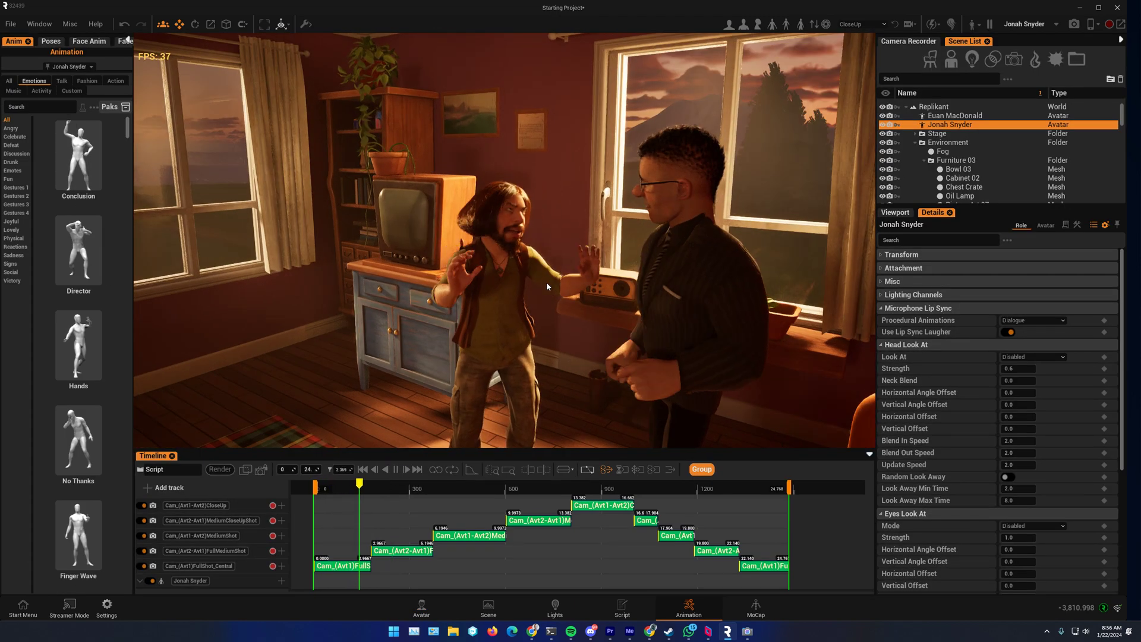
left_click(396, 470)
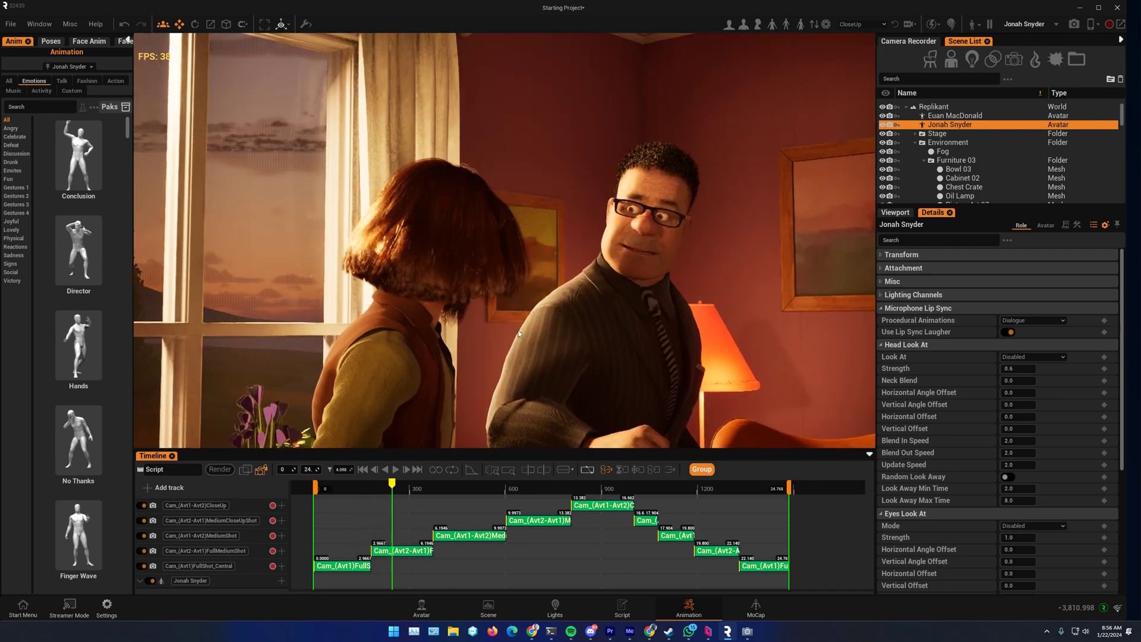
Play the sequence through its camera shots and inspect the long-haired actor's expression at about 7.6 s
left_click(396, 469)
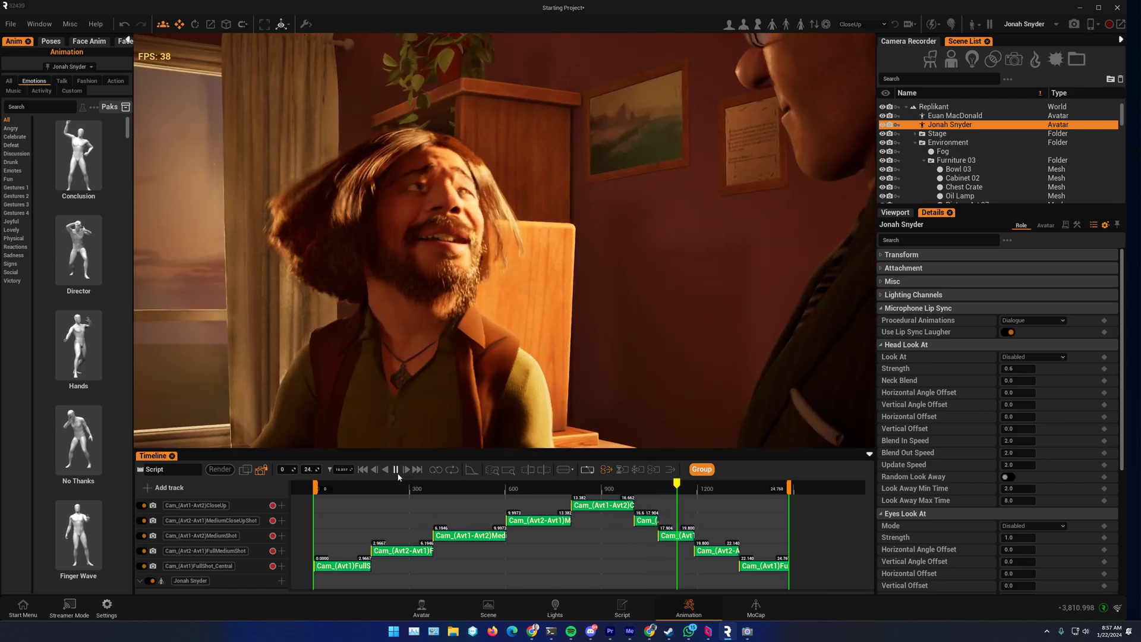
left_click(396, 470)
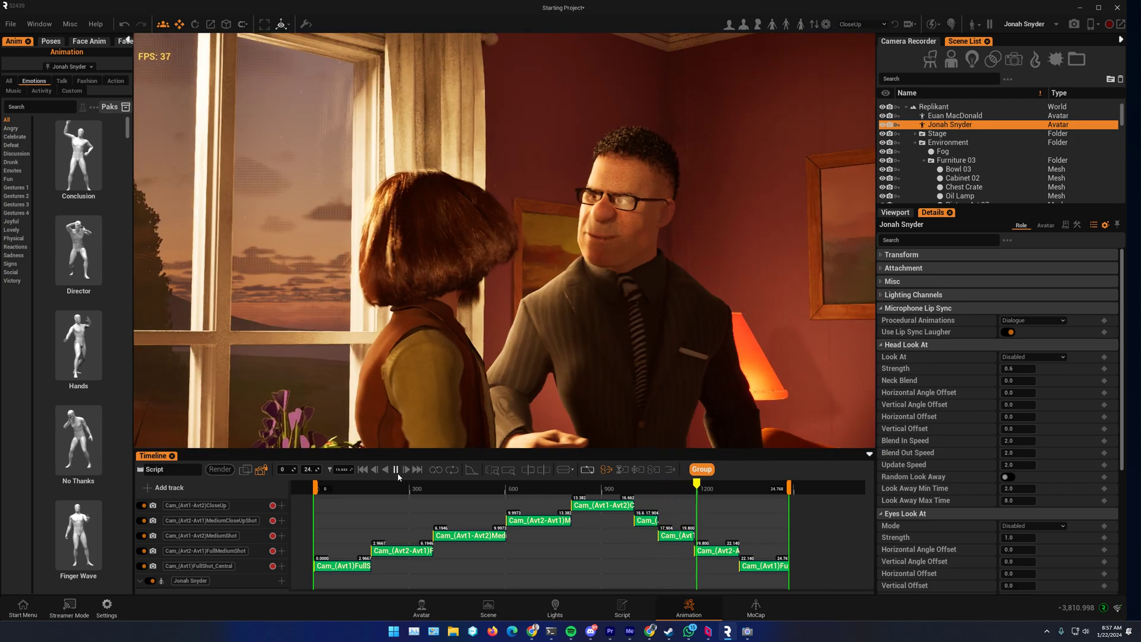
left_click(667, 497)
left_click(458, 490)
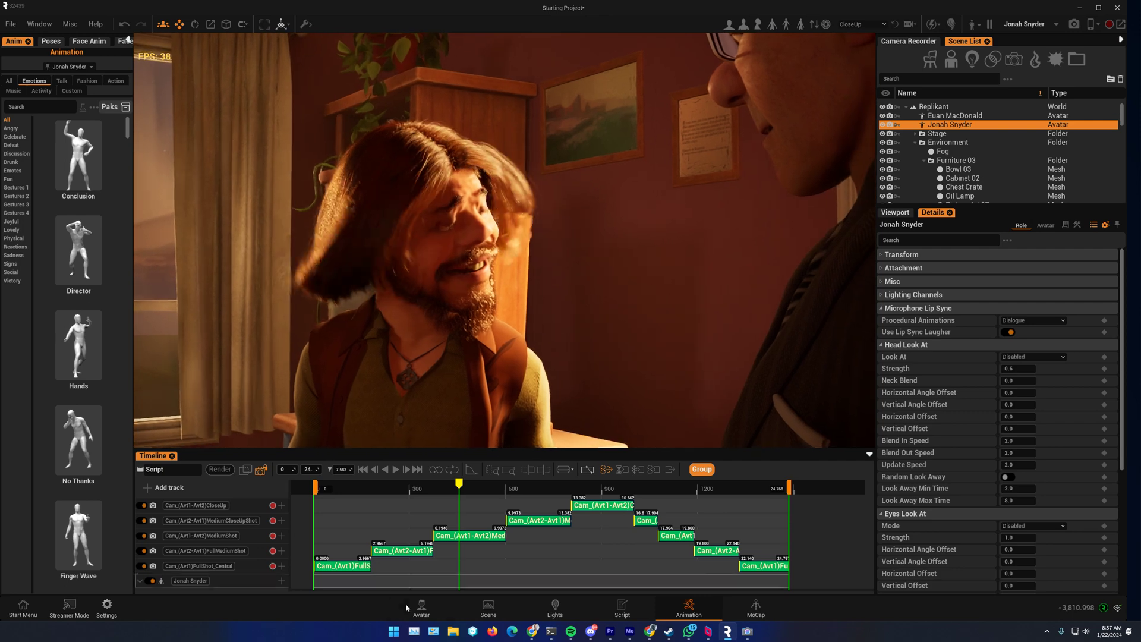
Set both the Lip Sync Multiplier and Entire Face facial animation of the long-haired actor to 1.1
left_click(422, 606)
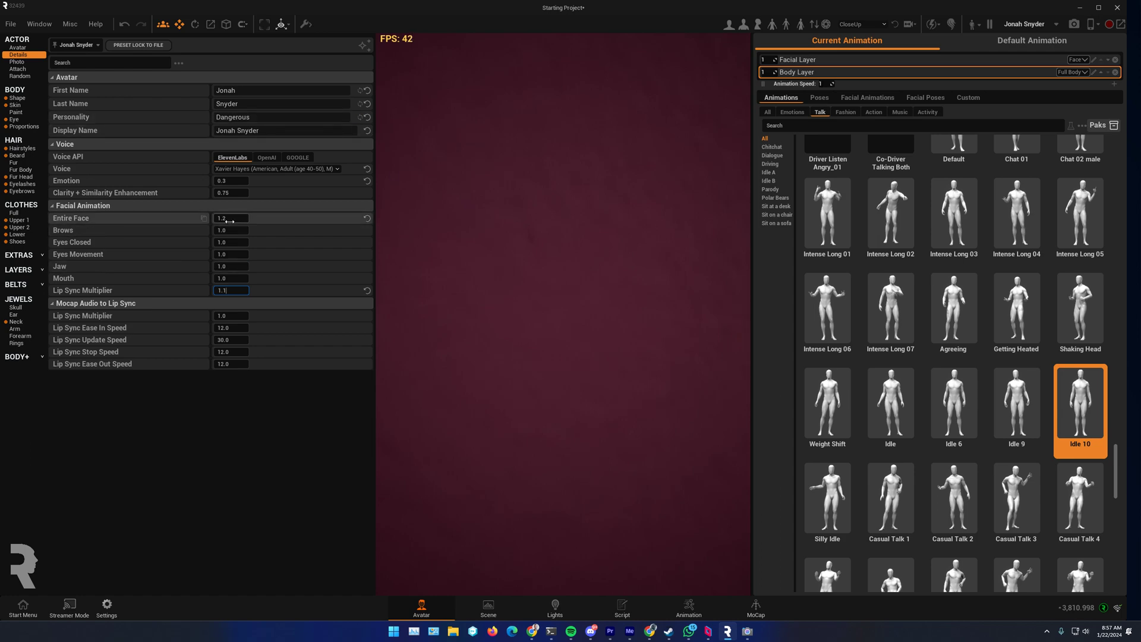
type("1")
key("Return")
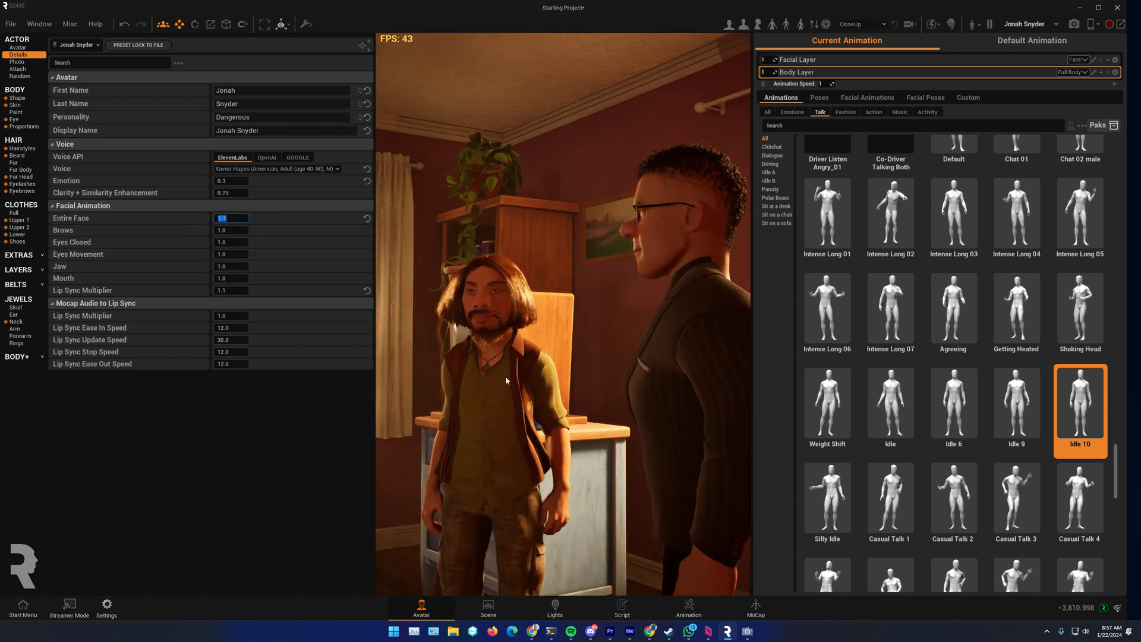
View both actors together by the window and switch to scene editing to see the whole living room
left_click_drag(473, 400, 702, 397)
scroll(627, 397, "down", 3)
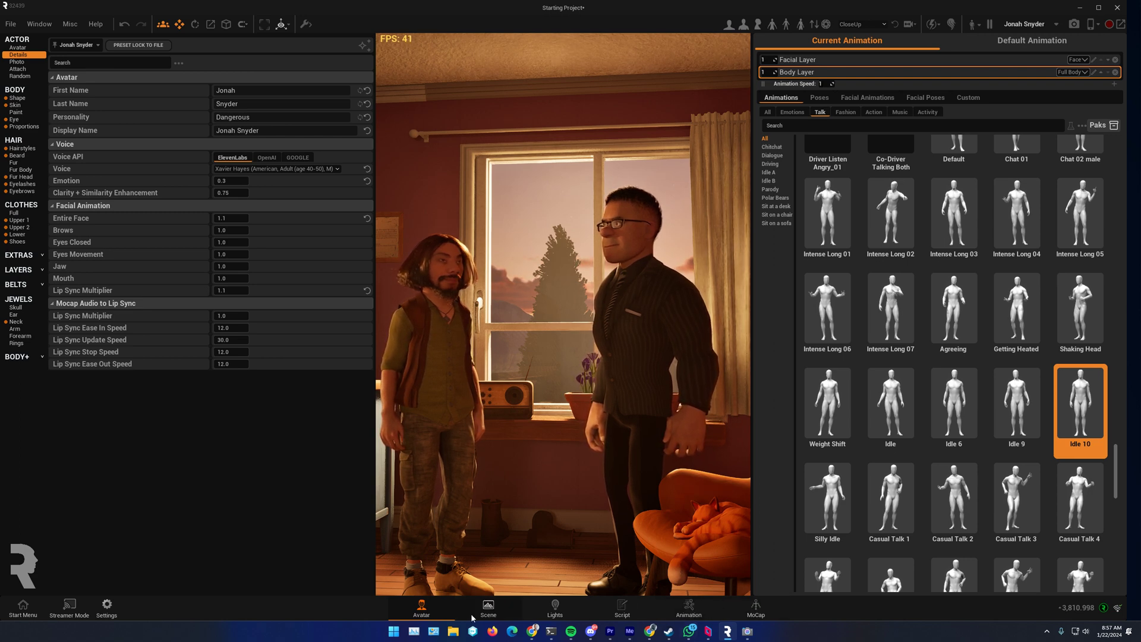
left_click(488, 608)
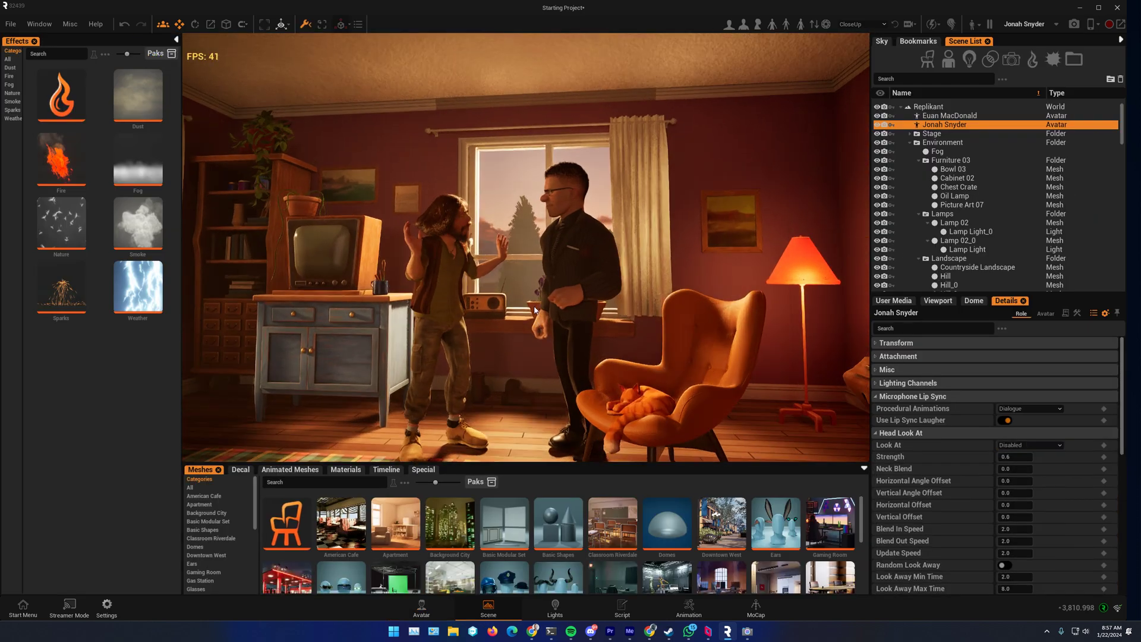